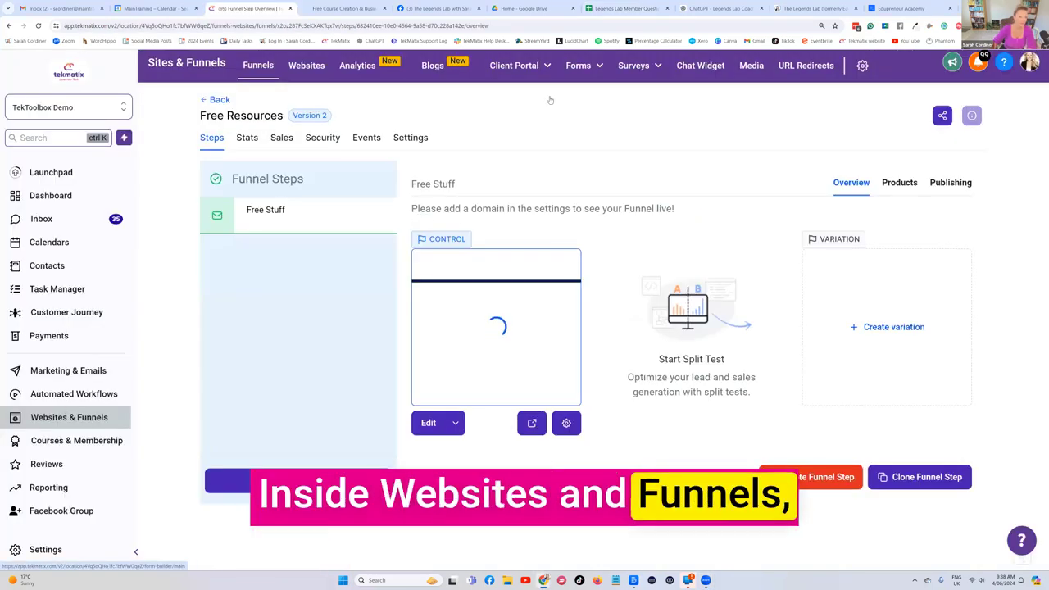
Step: Open the Lead Magnet 1 form from the forms list for editing
mouse_move(563, 85)
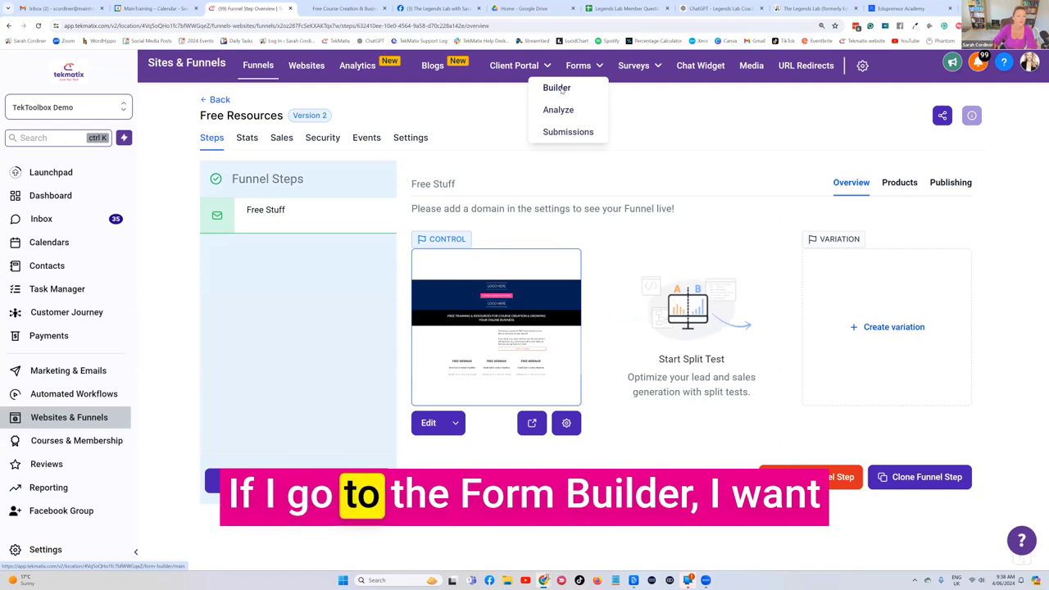
click(557, 88)
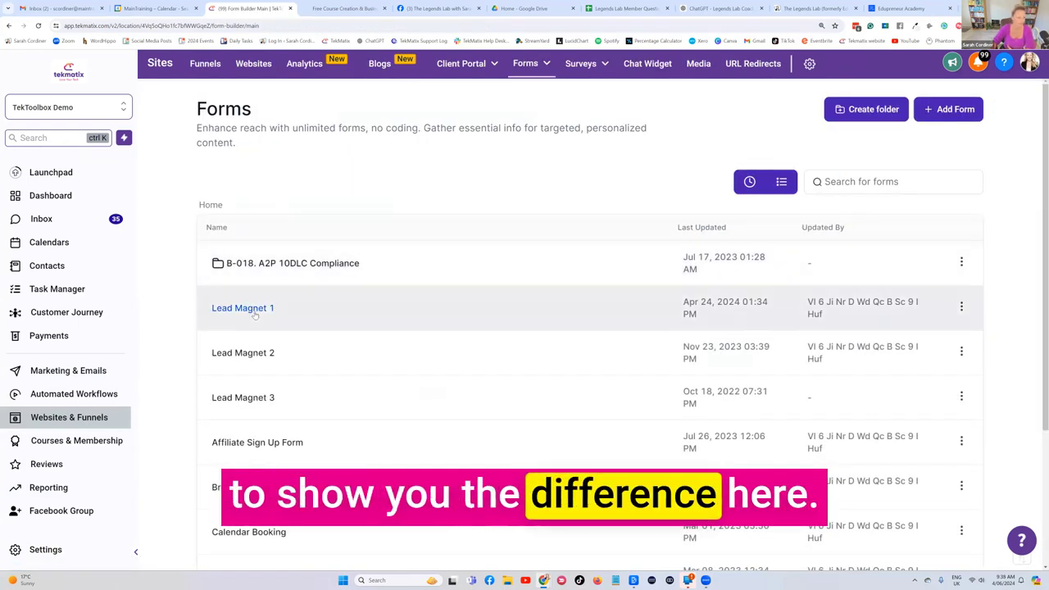
click(263, 308)
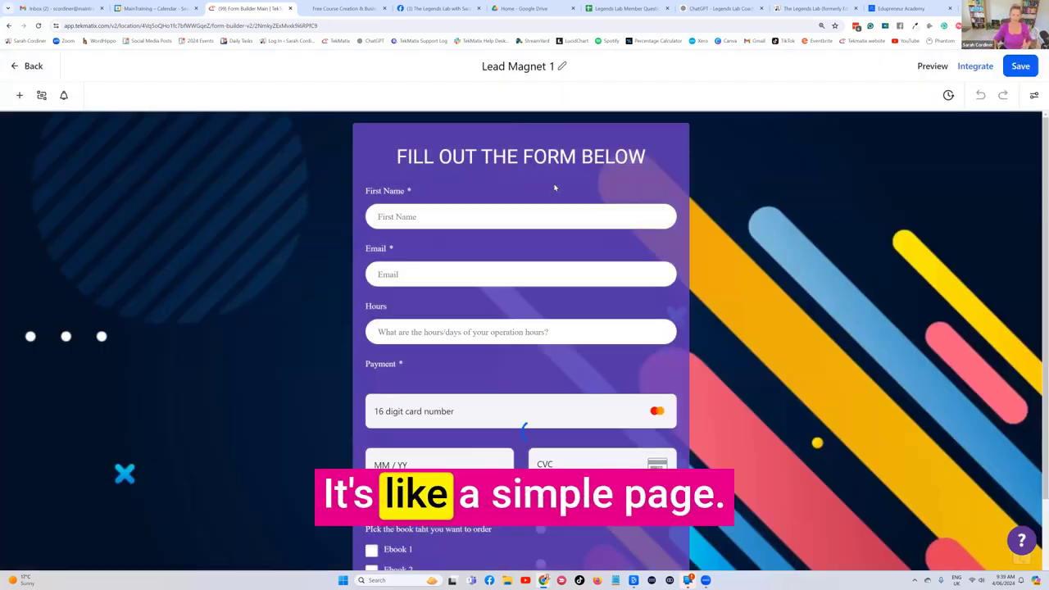
scroll(911, 354, down, 2)
scroll(260, 335, down, 1)
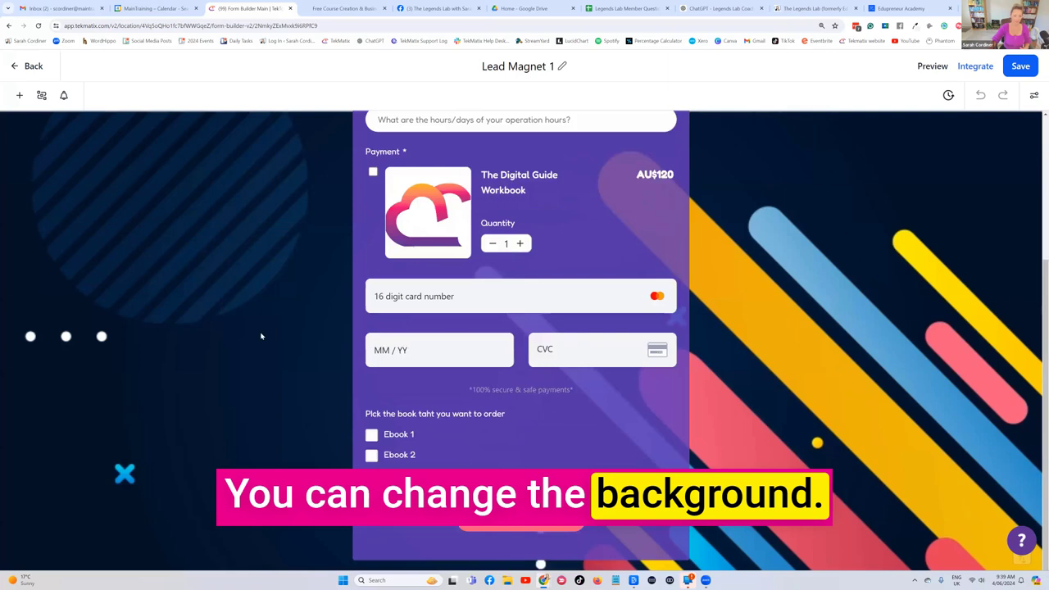
scroll(259, 335, up, 4)
Step: Add a Last Name field below First Name and save the form
click(18, 95)
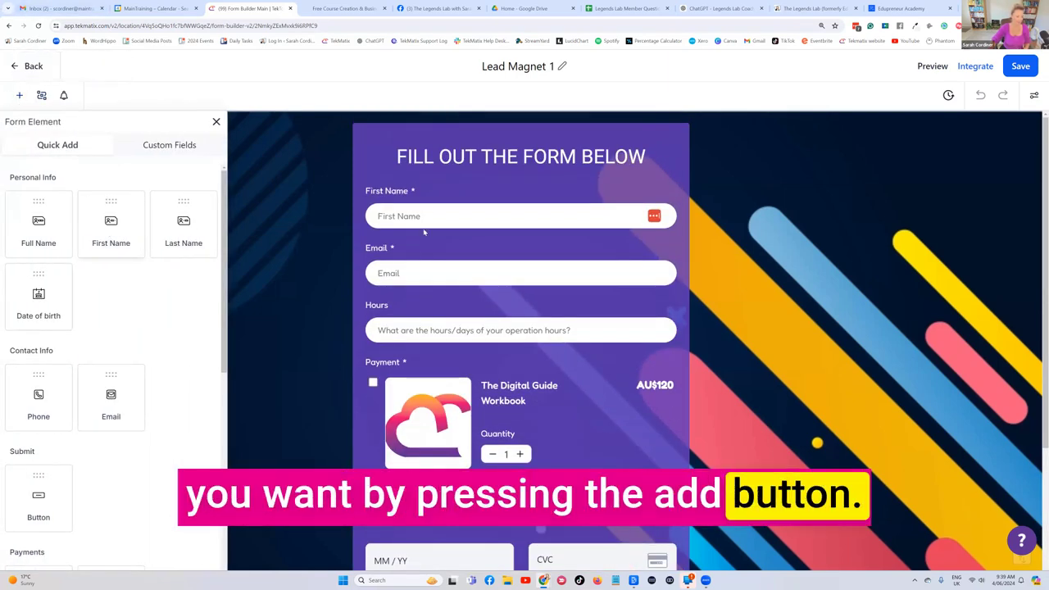
drag(177, 226, 418, 234)
scroll(487, 264, down, 3)
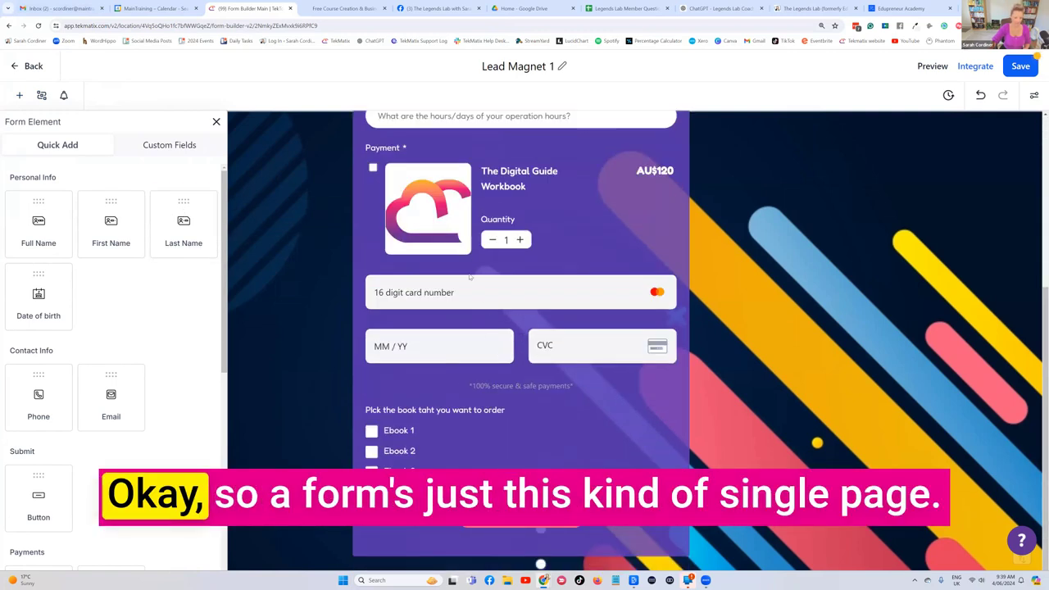
scroll(487, 140, up, 3)
scroll(332, 444, down, 3)
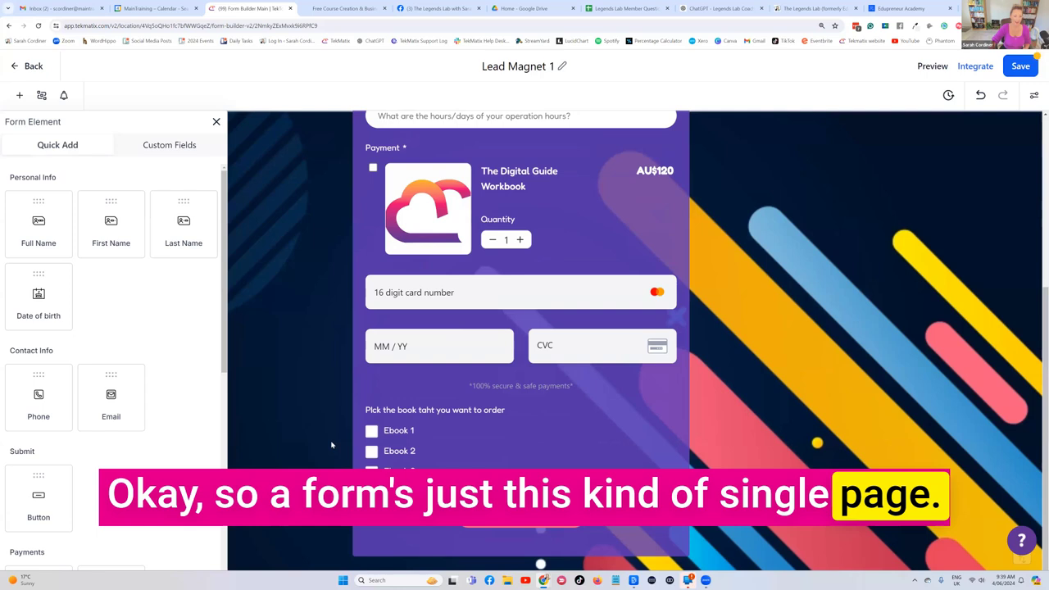
scroll(598, 298, up, 3)
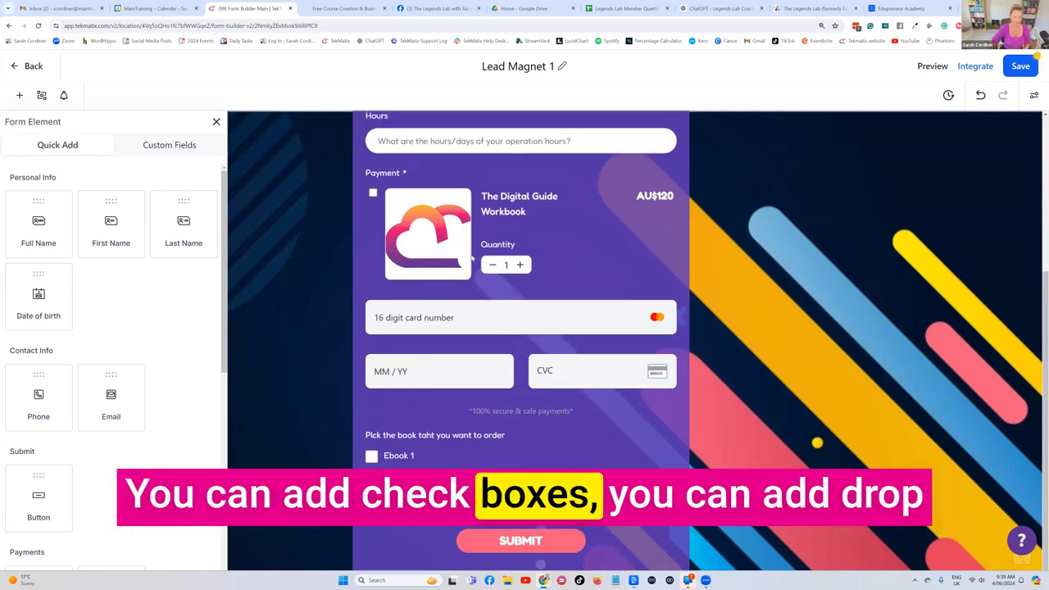
scroll(599, 298, down, 3)
scroll(599, 299, up, 3)
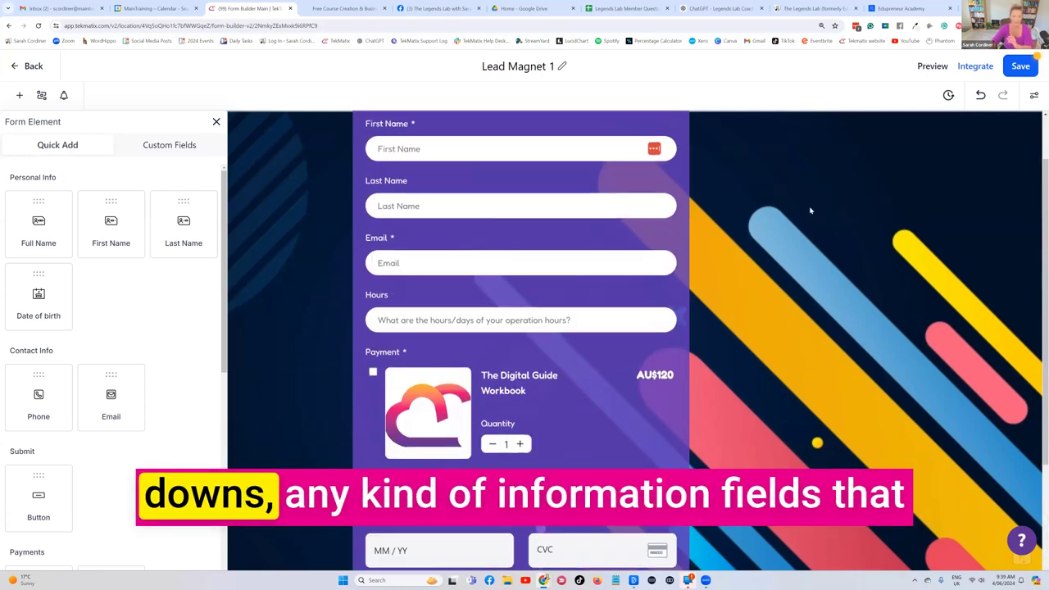
click(1020, 67)
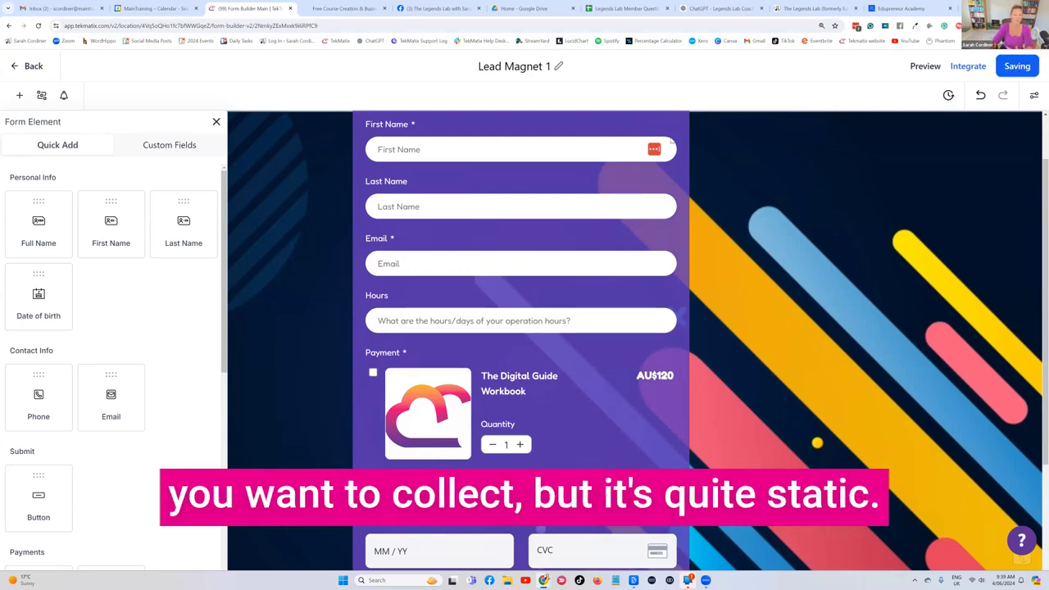
scroll(573, 217, up, 1)
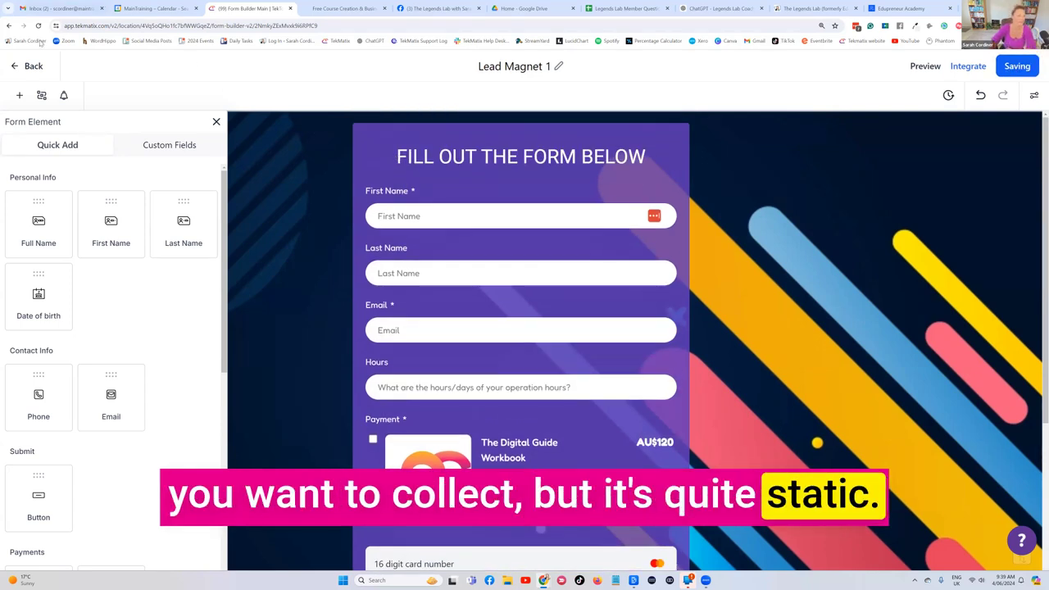
Step: Leave the forms list and start a blank survey, Survey 16, from scratch
click(13, 66)
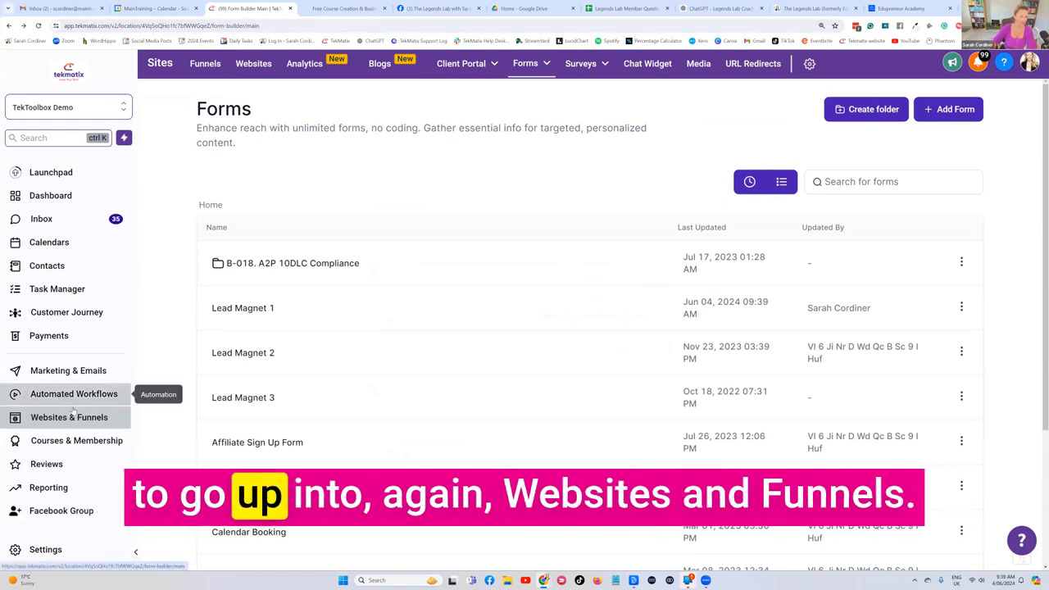
mouse_move(562, 67)
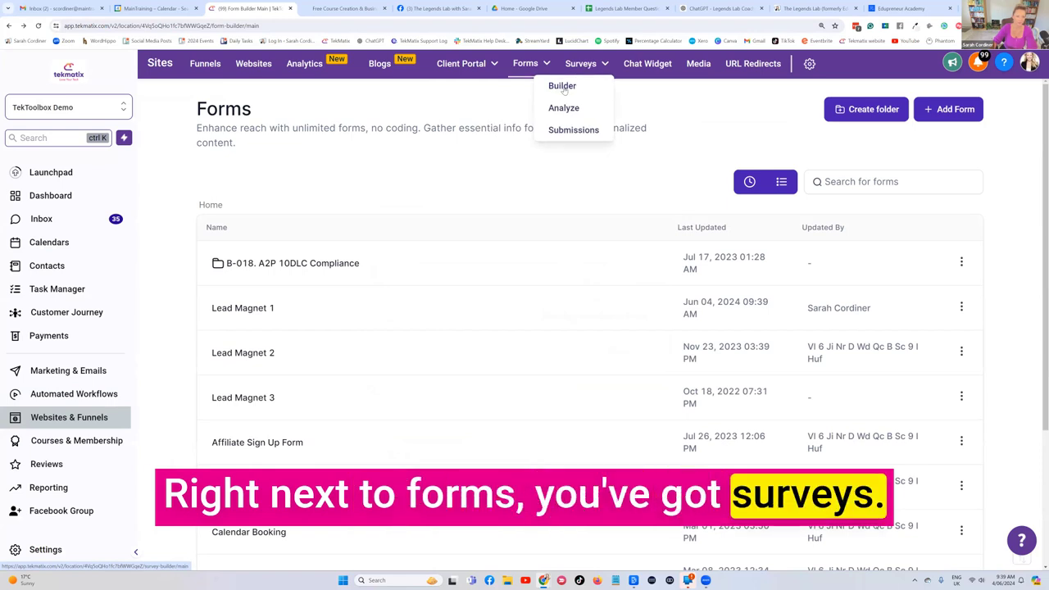
click(563, 87)
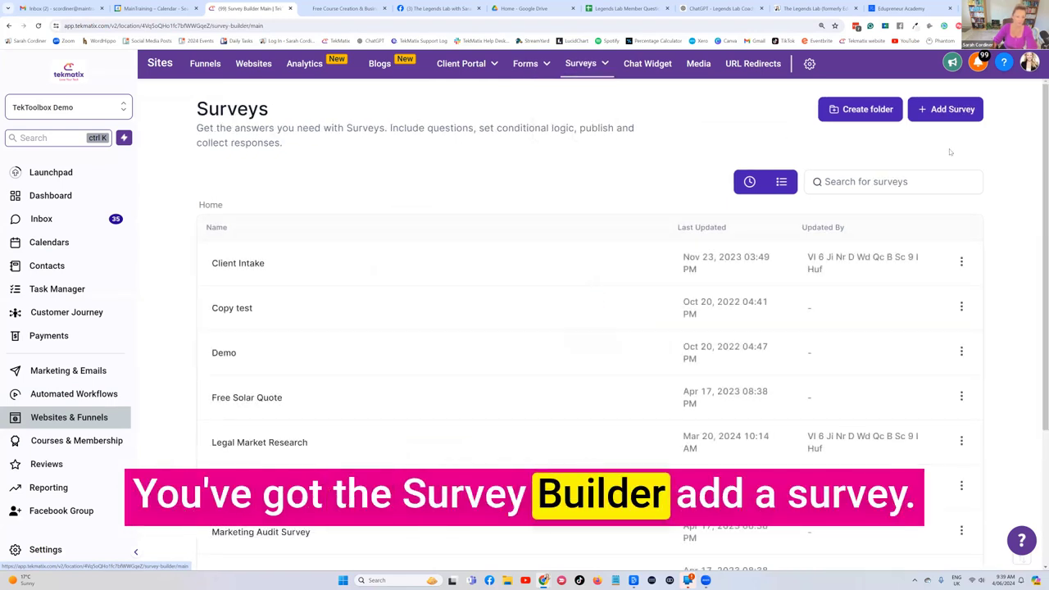
click(942, 109)
click(928, 139)
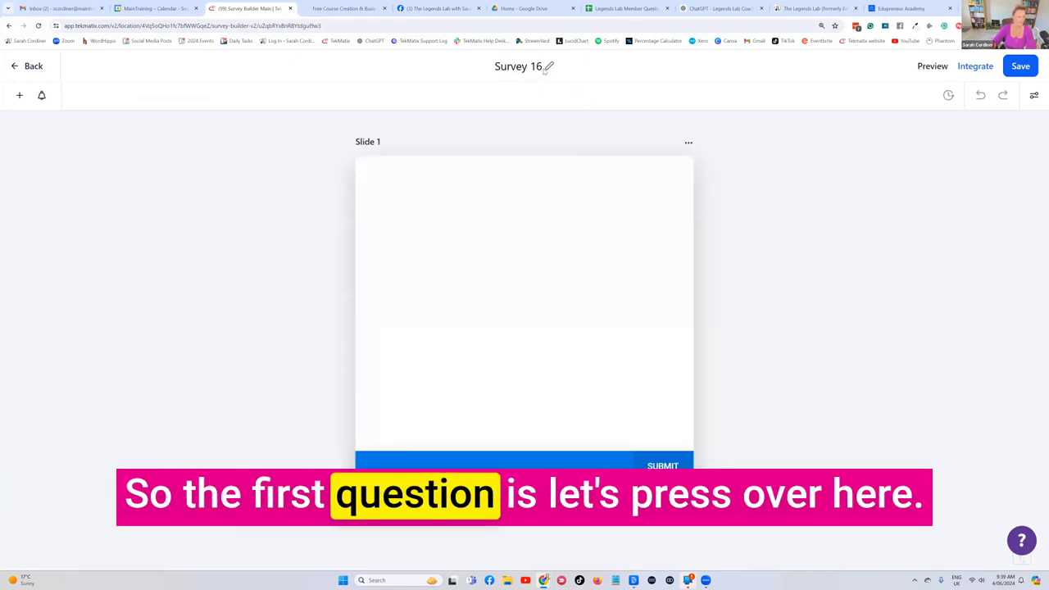
Step: Add First Name, Last Name and Email fields to Slide 1, deleting the stray Full Name field
click(20, 95)
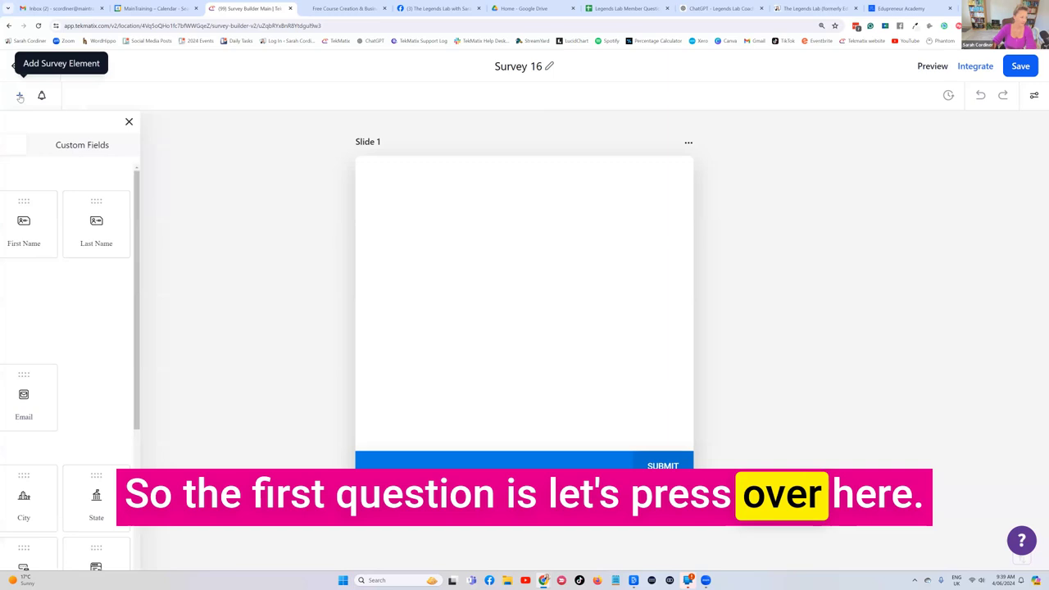
drag(12, 239, 467, 220)
drag(110, 223, 442, 244)
drag(184, 223, 501, 303)
click(660, 308)
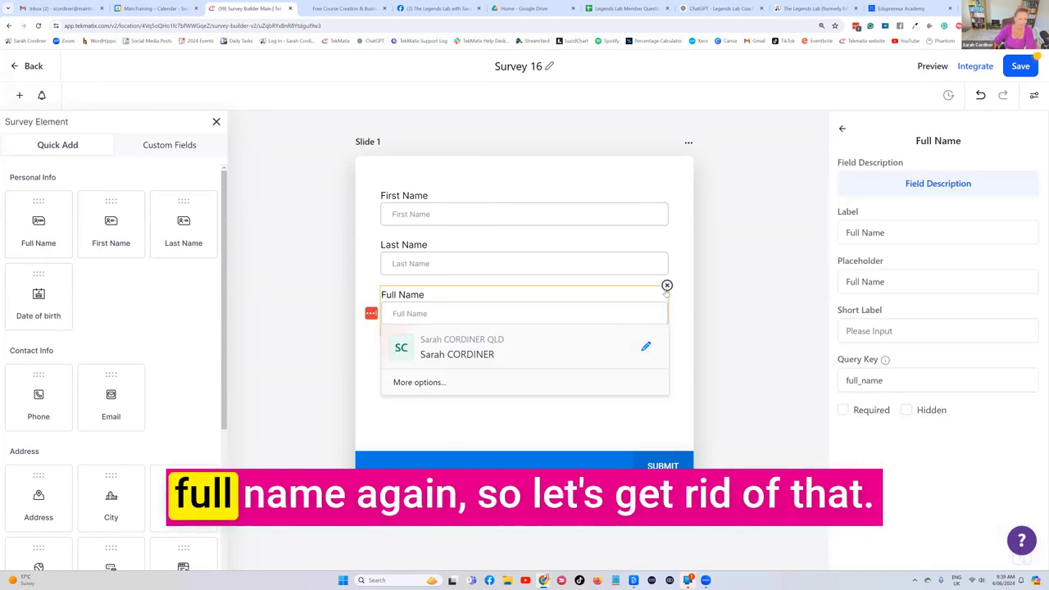
key(Delete)
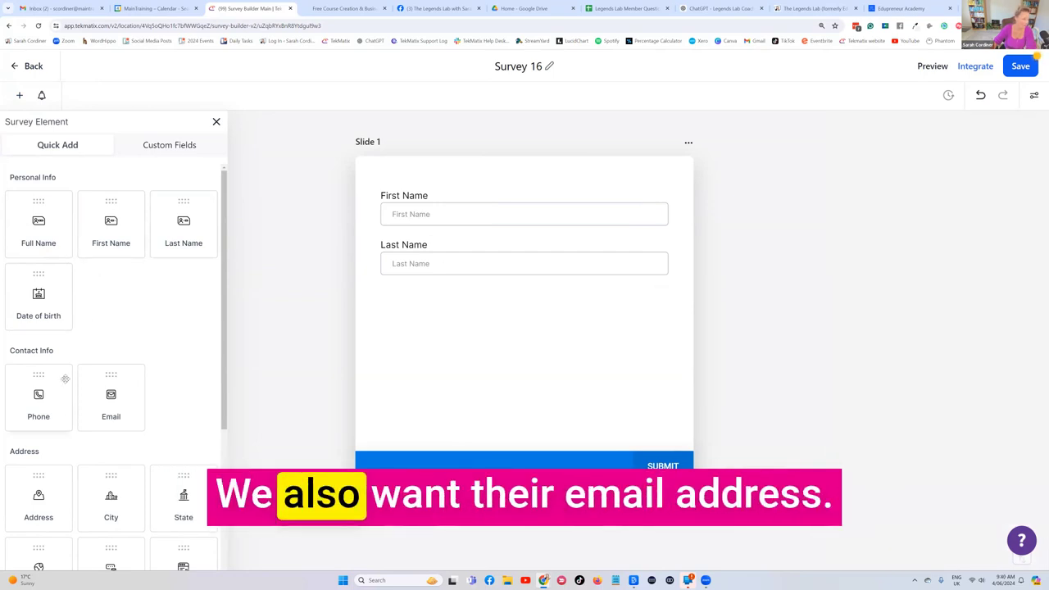
scroll(65, 373, down, 1)
drag(107, 310, 419, 312)
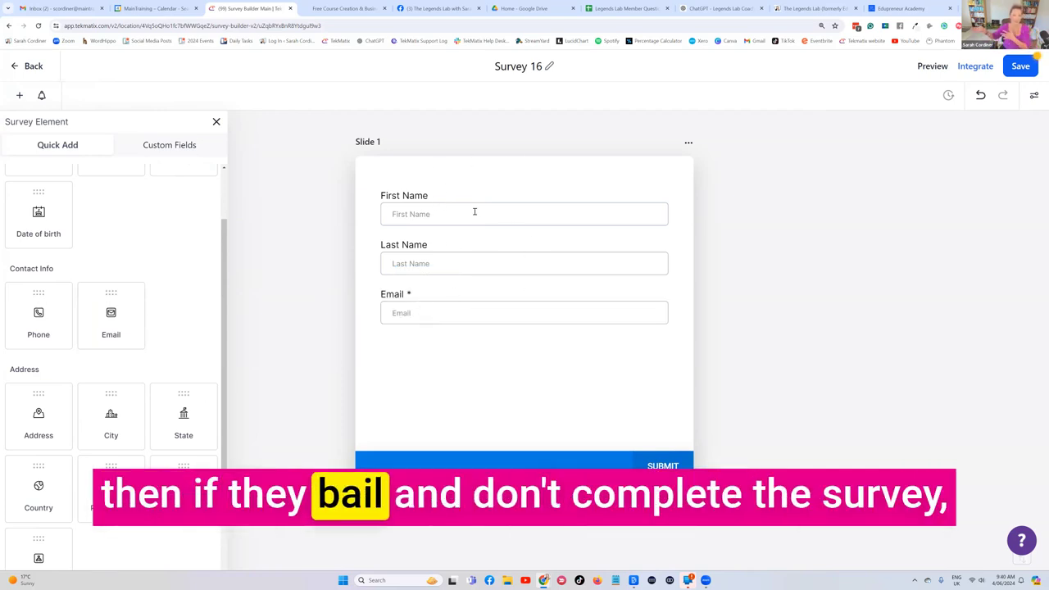
Step: Make First Name a required field and save the survey
click(436, 209)
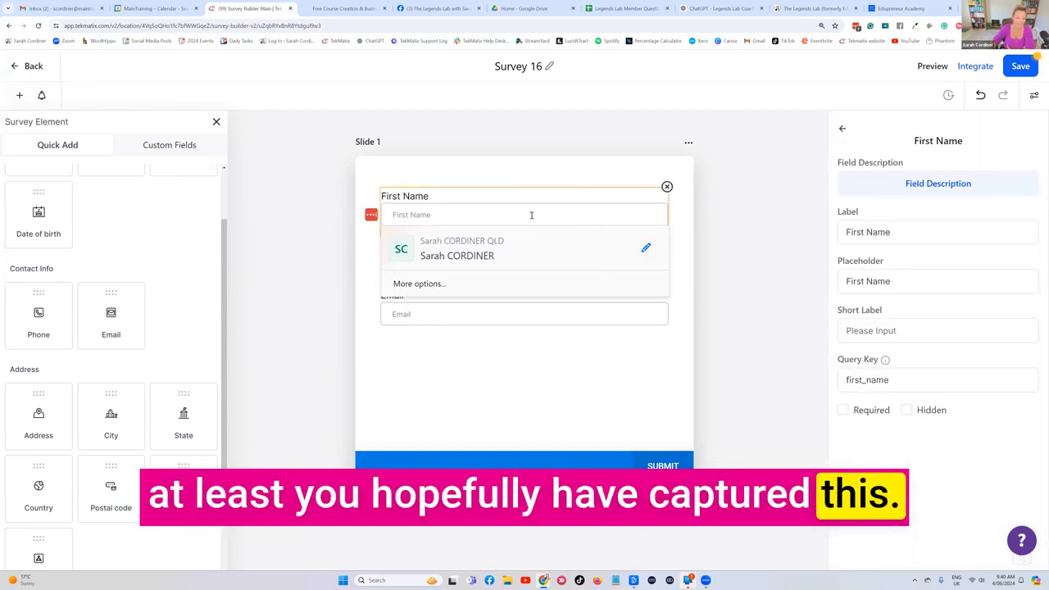
click(730, 228)
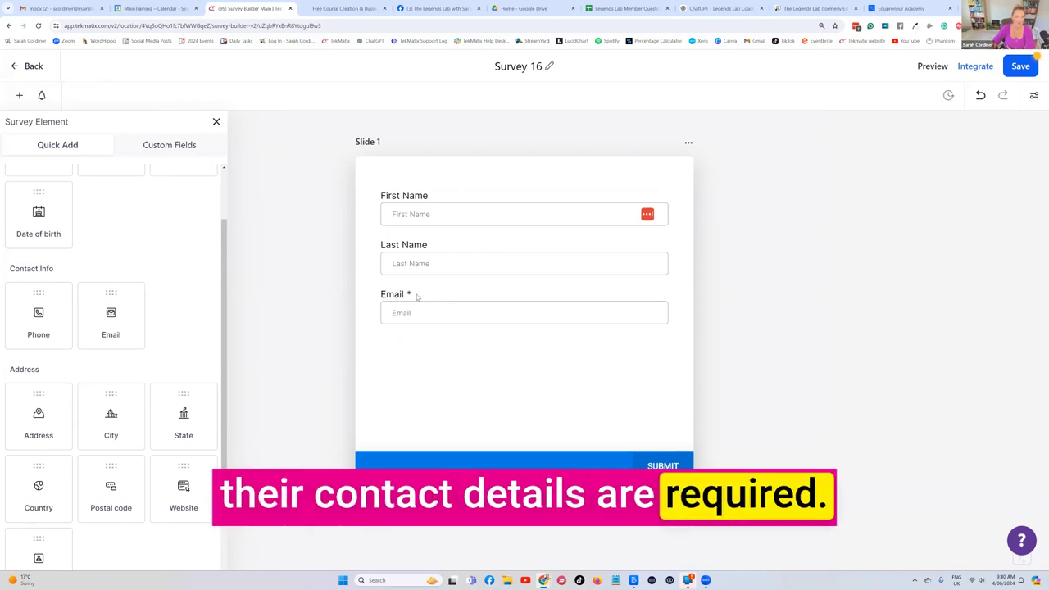
drag(405, 294, 408, 299)
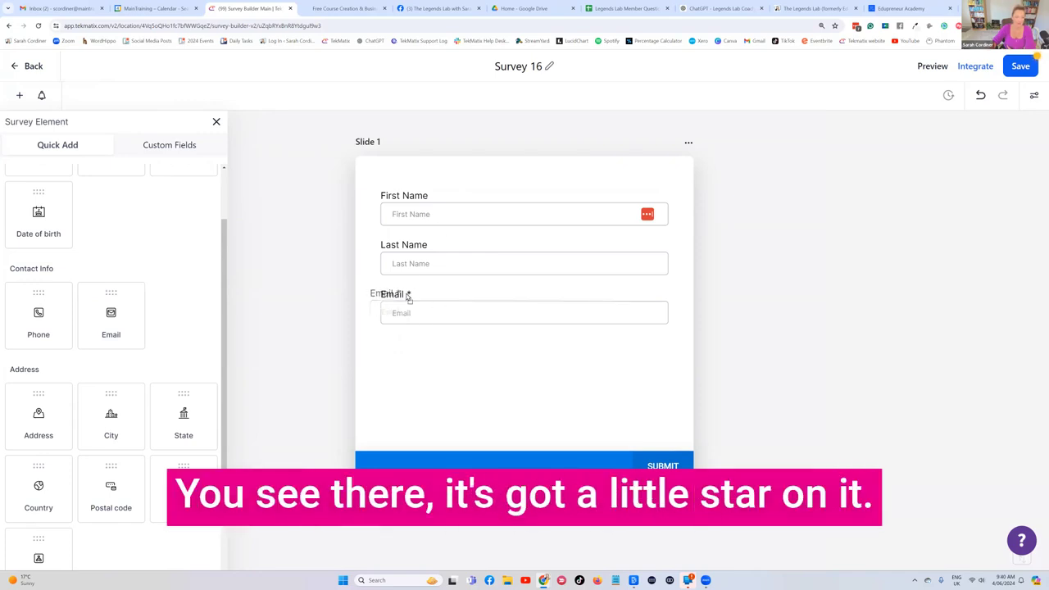
click(449, 210)
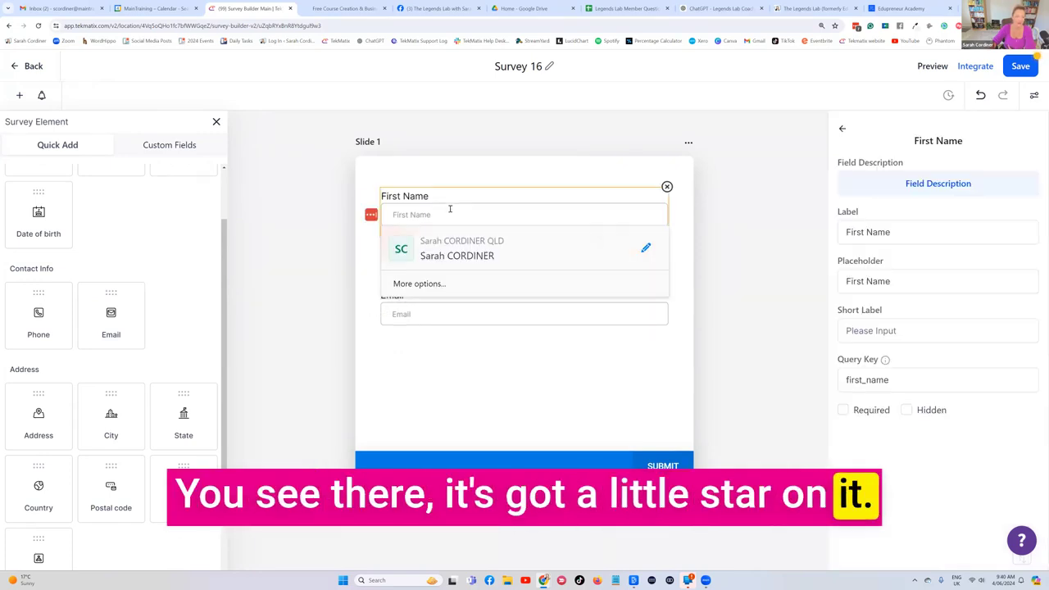
click(843, 411)
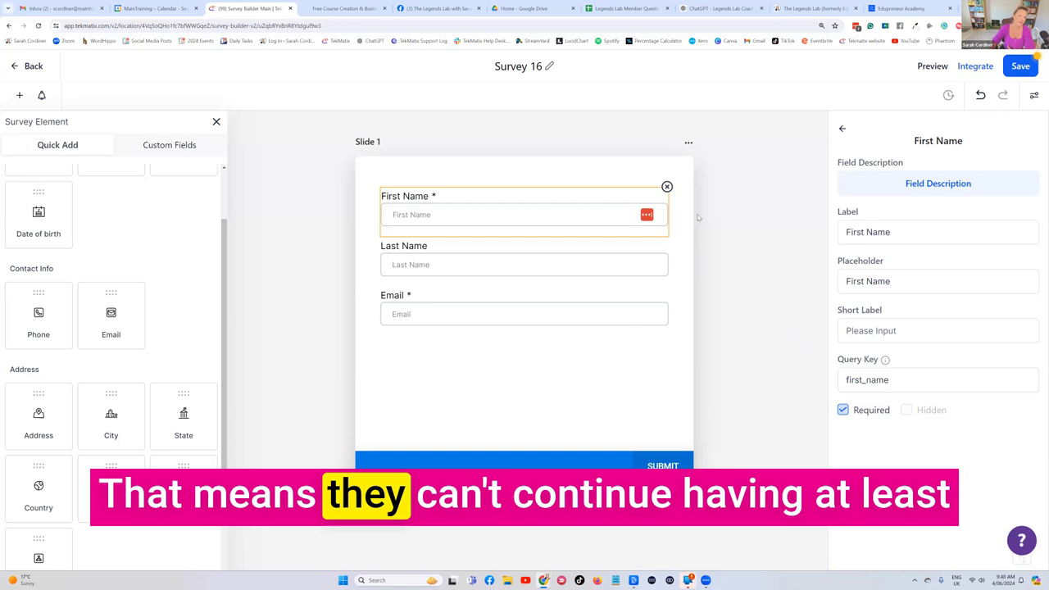
click(728, 218)
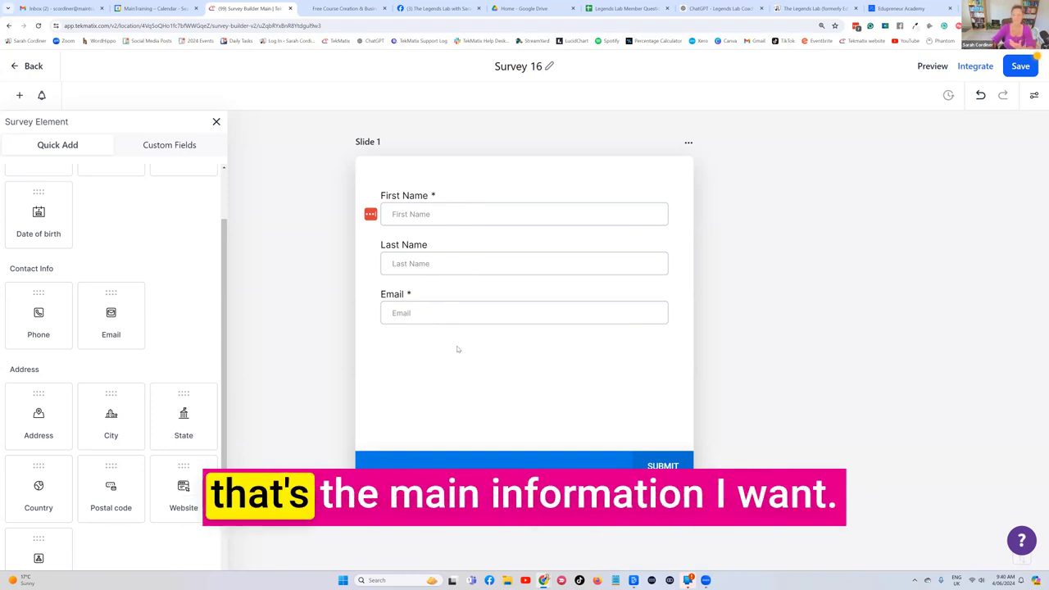
click(1014, 71)
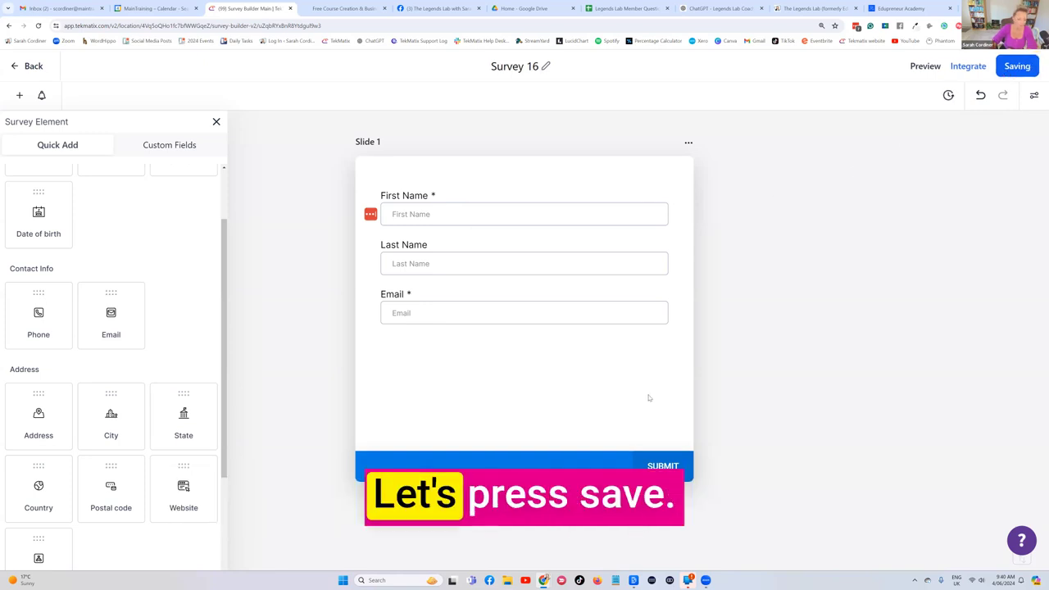
scroll(526, 462, down, 1)
Step: Add a blank Slide 2 and list the custom fields filtered to Contact
click(525, 460)
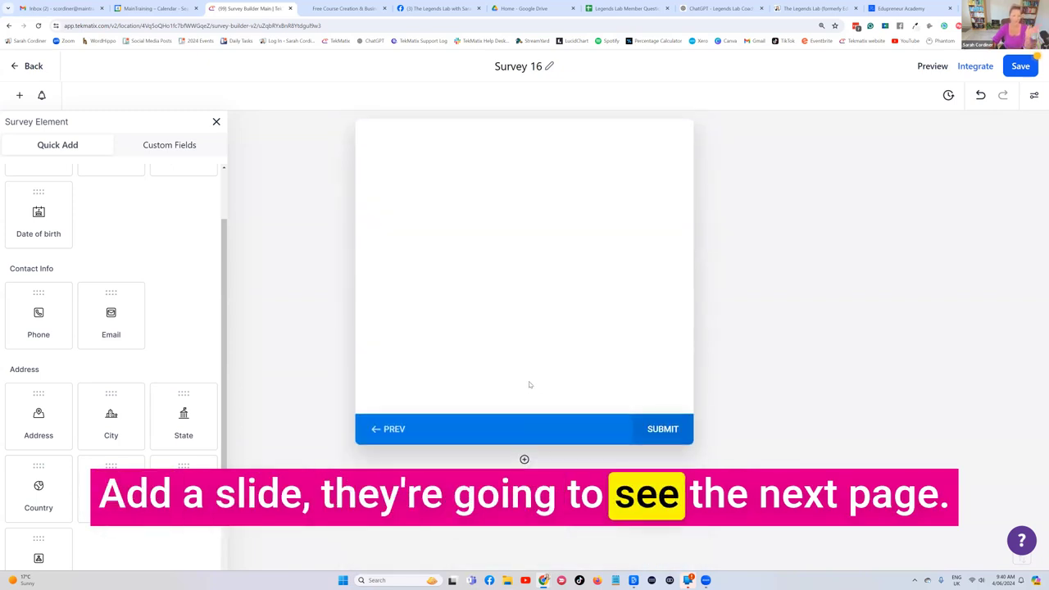
scroll(115, 320, down, 3)
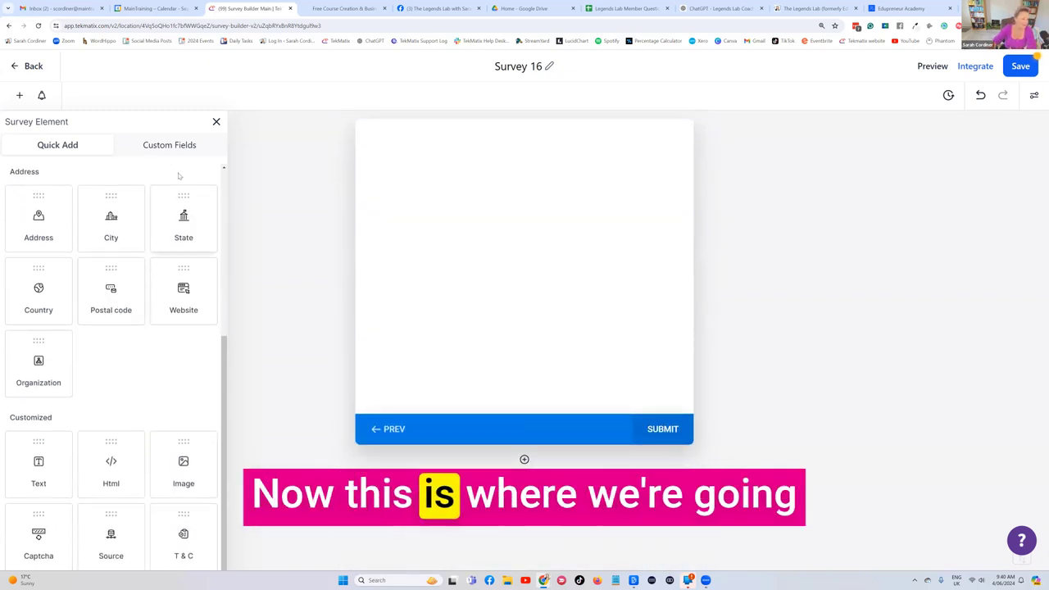
scroll(129, 281, up, 3)
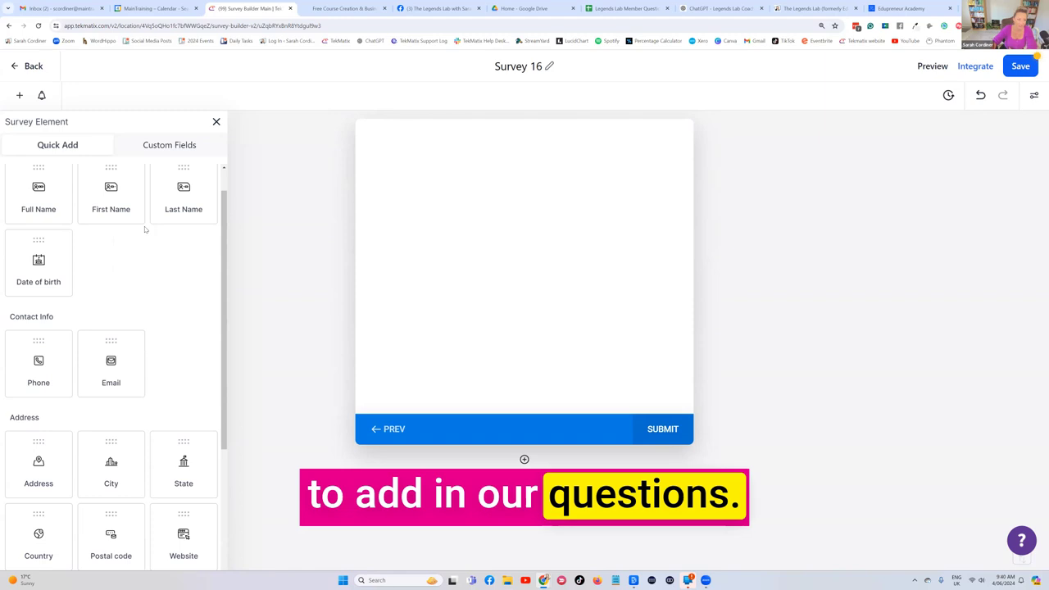
click(168, 146)
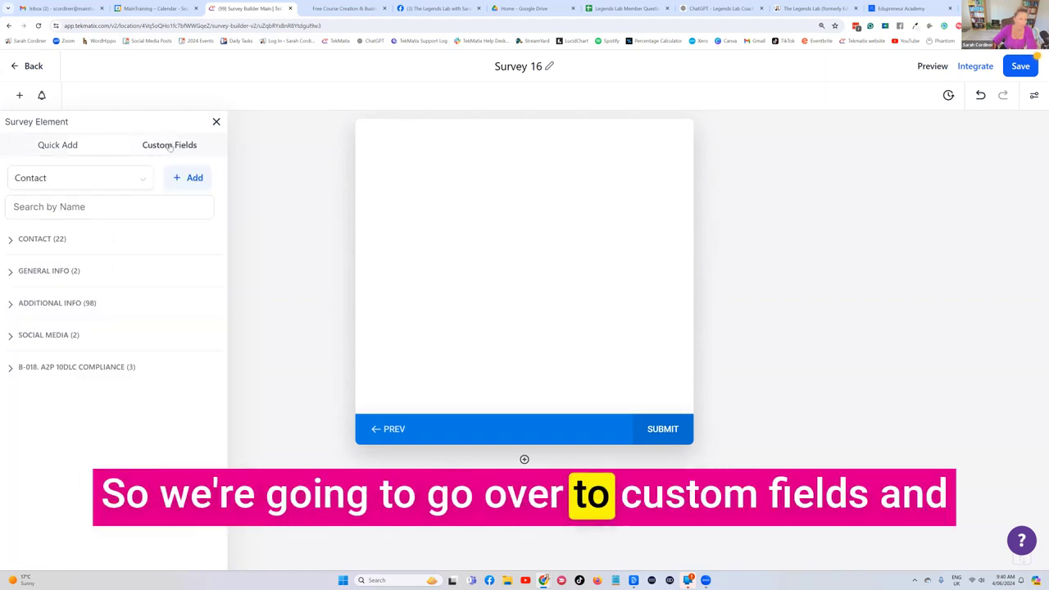
click(139, 178)
click(74, 246)
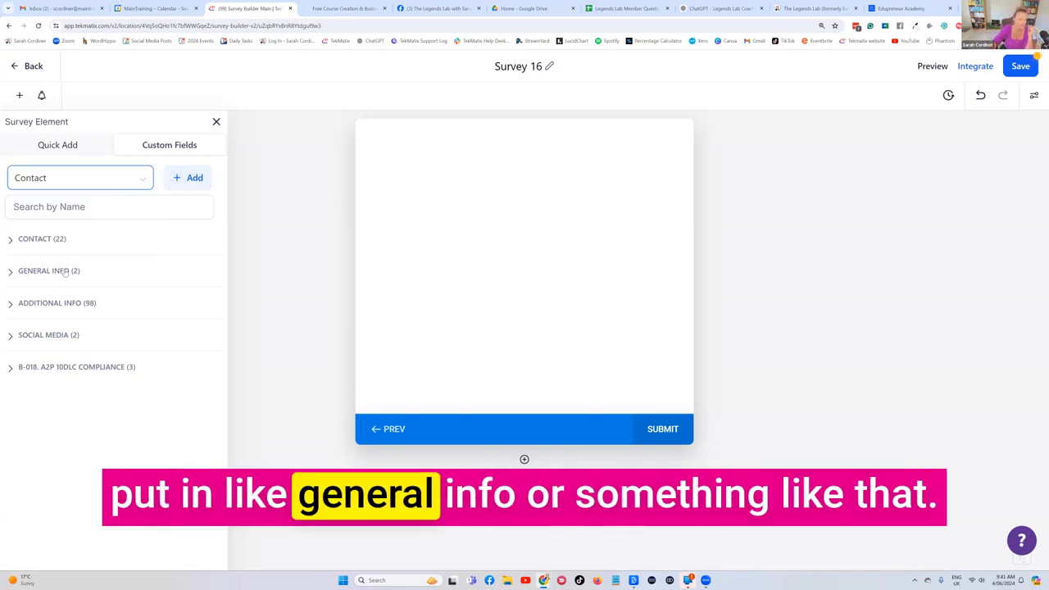
Step: Create a multi-select dropdown field 'What is your favourite colour' in the Additional Info group
click(189, 178)
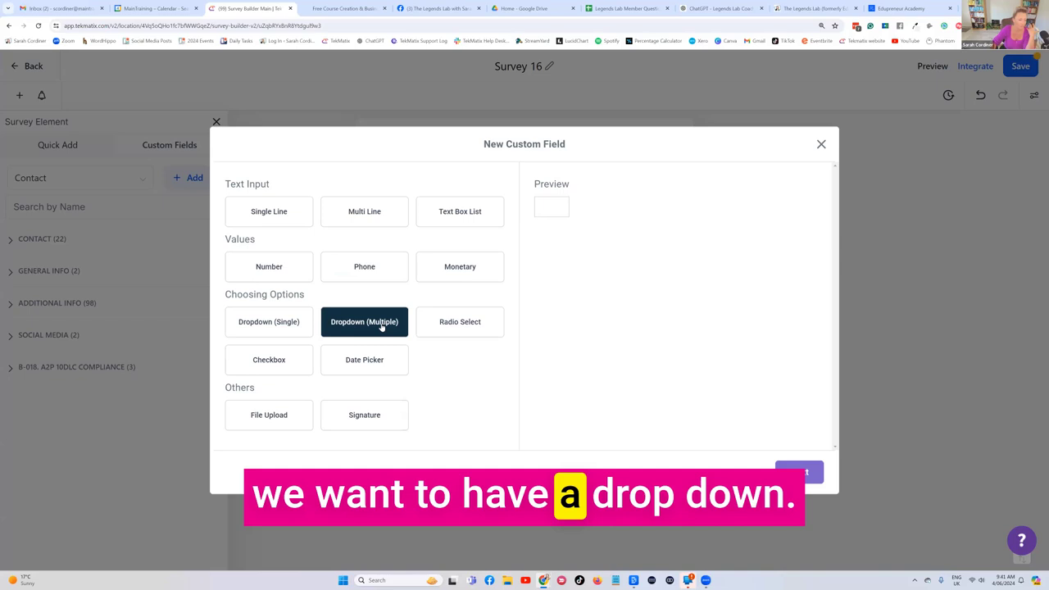
click(388, 323)
key(Return)
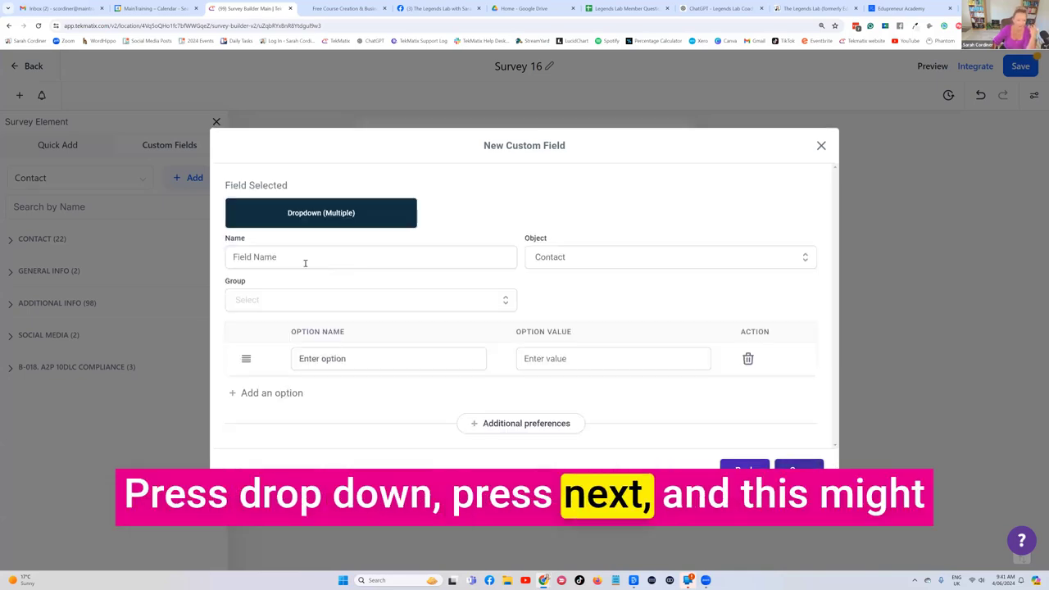
text(What )
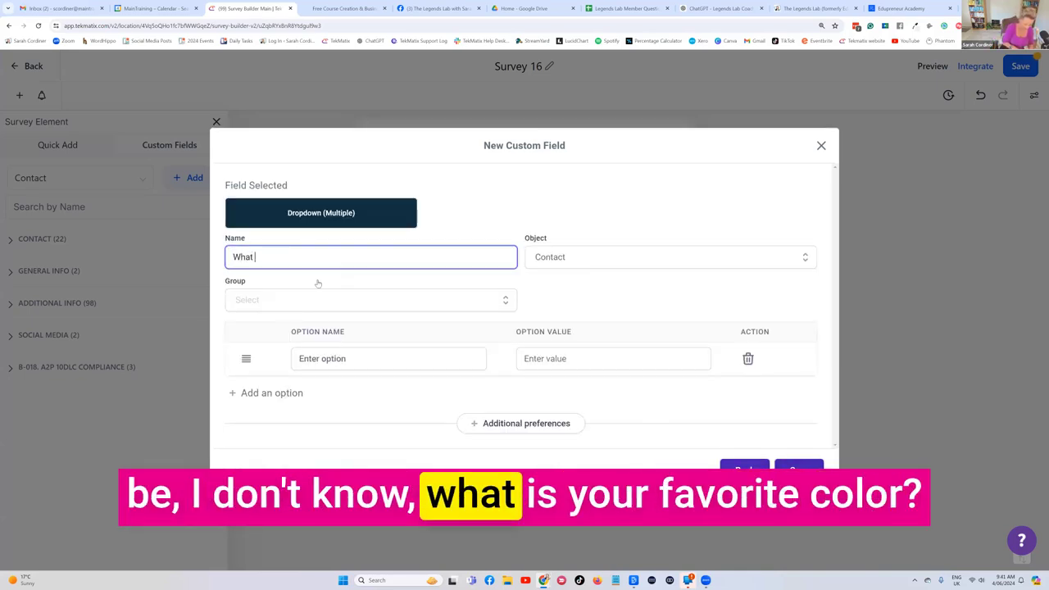
text(is your favourite colour?)
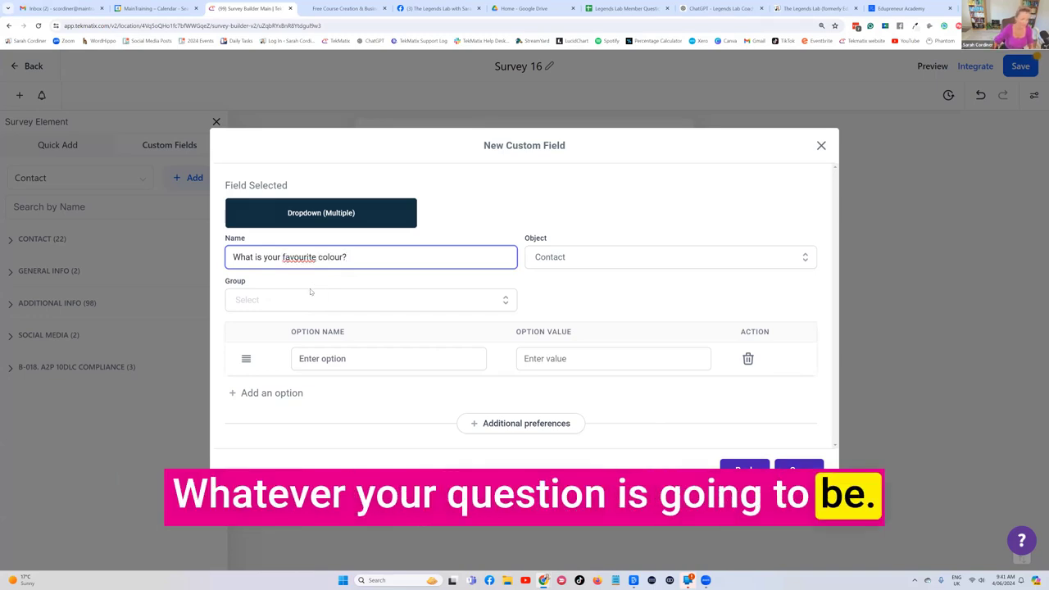
click(292, 299)
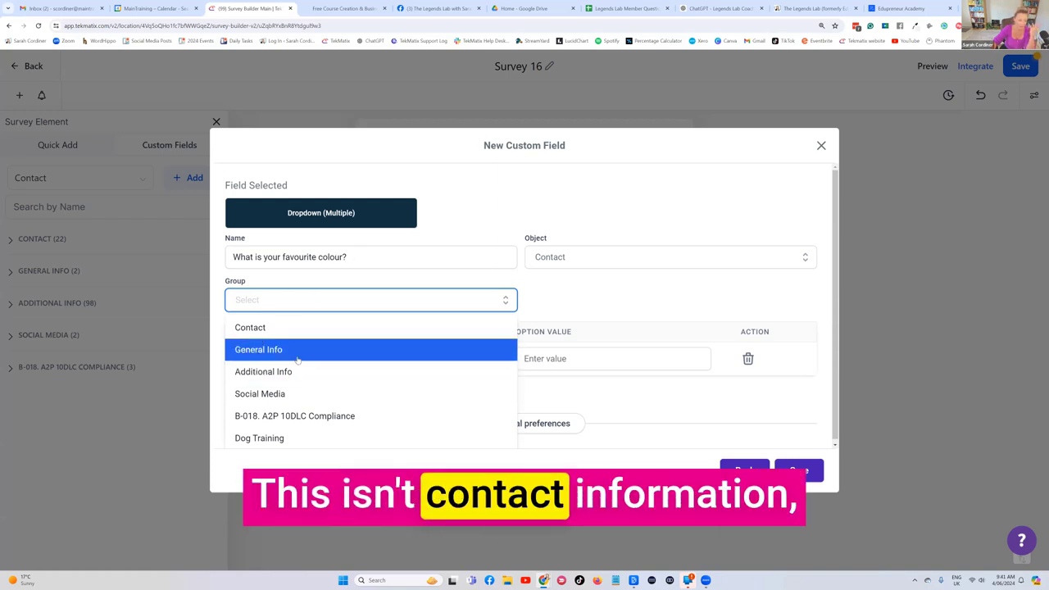
click(270, 373)
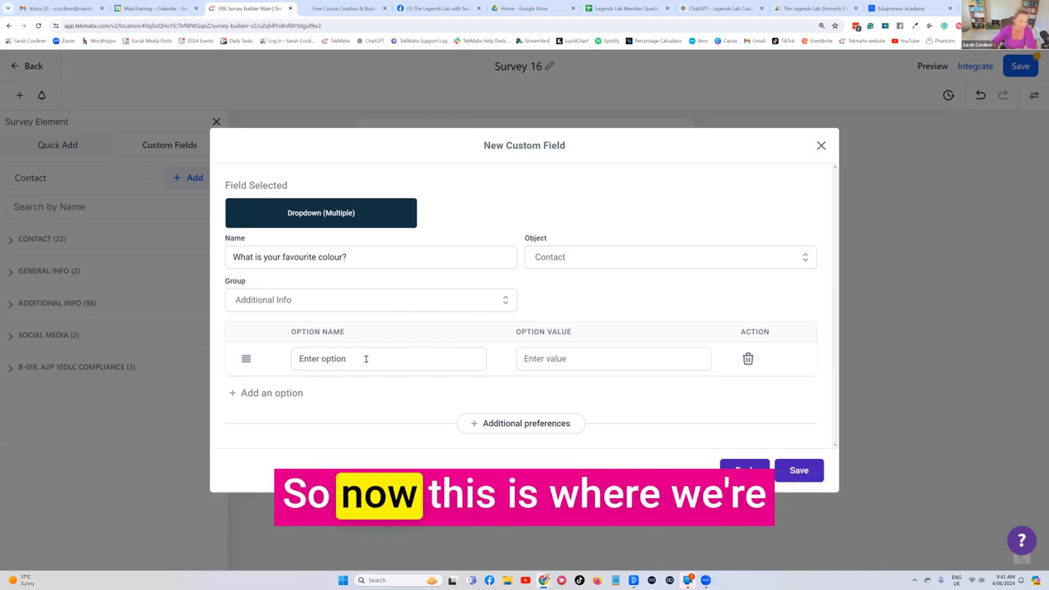
Step: Enter answer options starting with Red and Blue, then search custom fields for 'what is'
click(300, 359)
text(R)
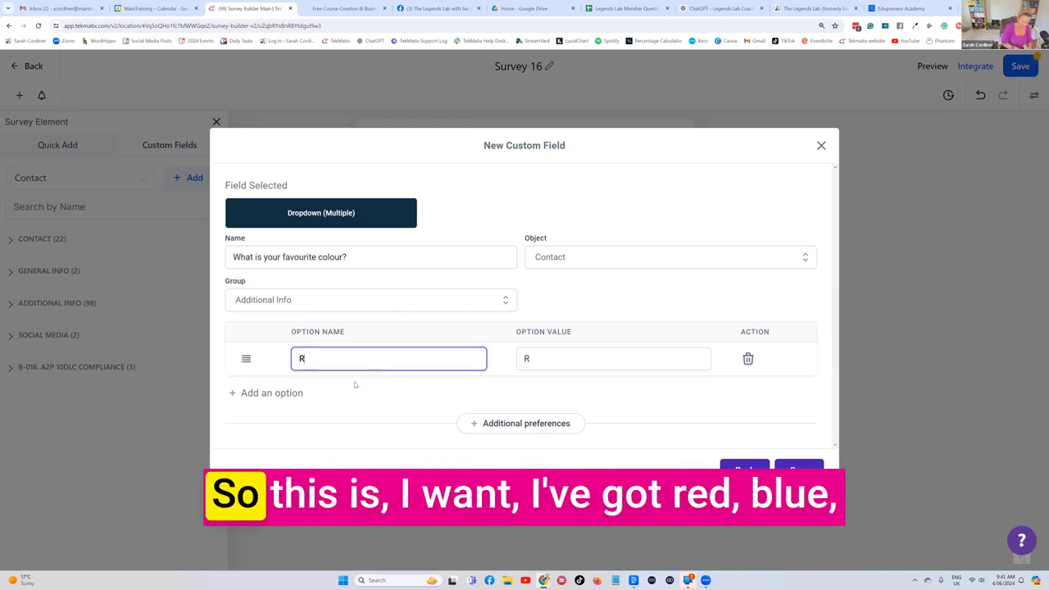
text(ed)
click(268, 394)
text(Blue)
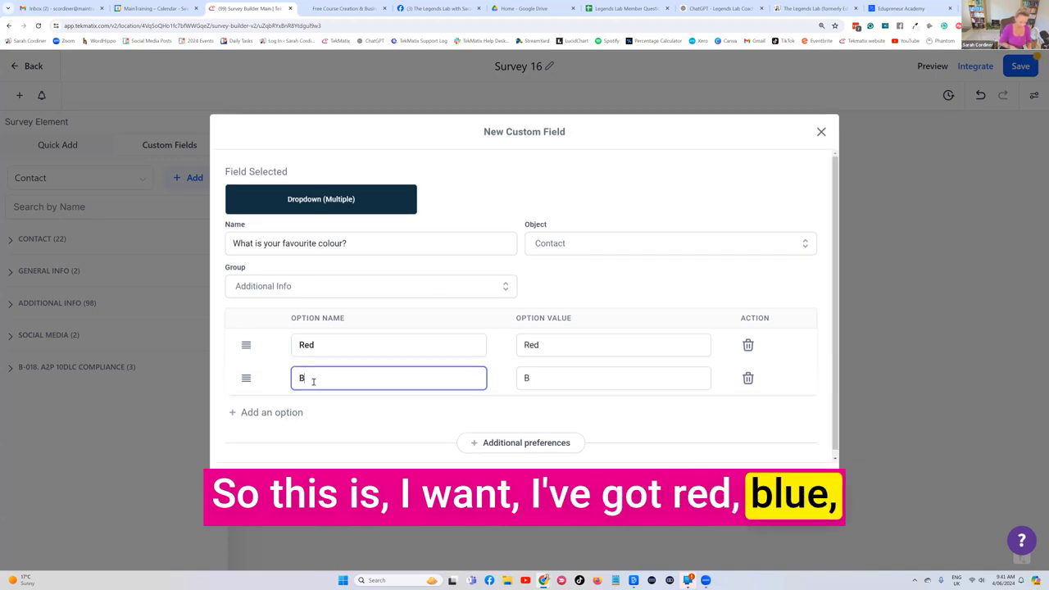
click(307, 407)
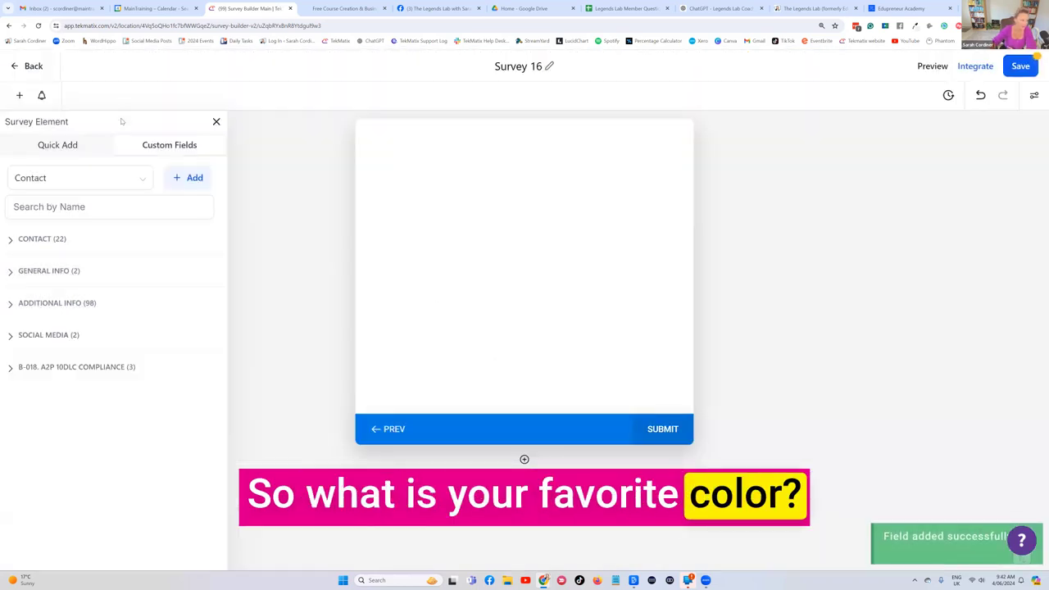
click(77, 207)
text(what is)
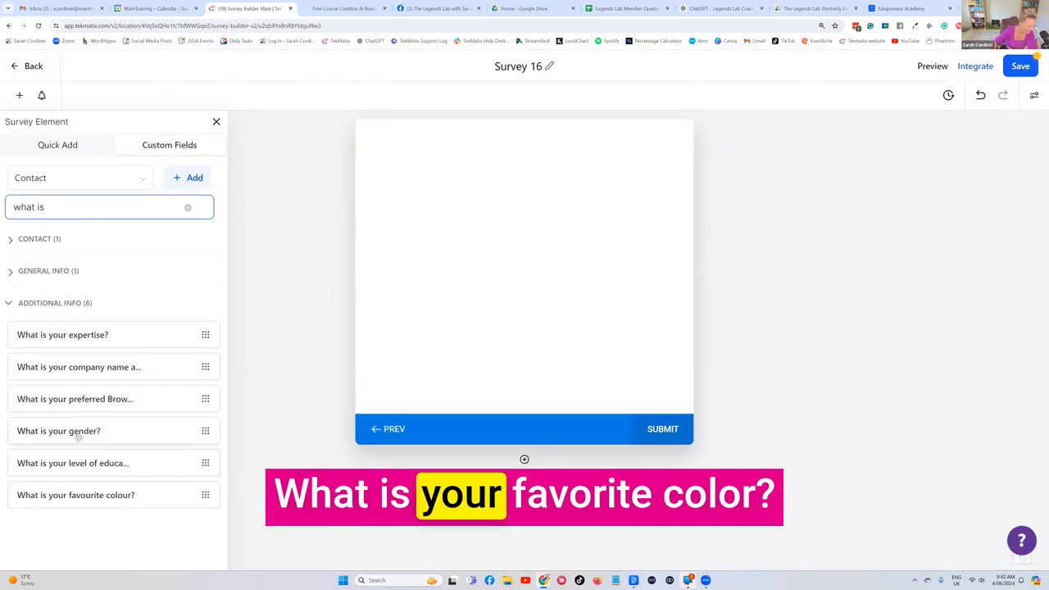
Step: Place the favourite colour question on slide two and save the survey
drag(82, 494, 489, 285)
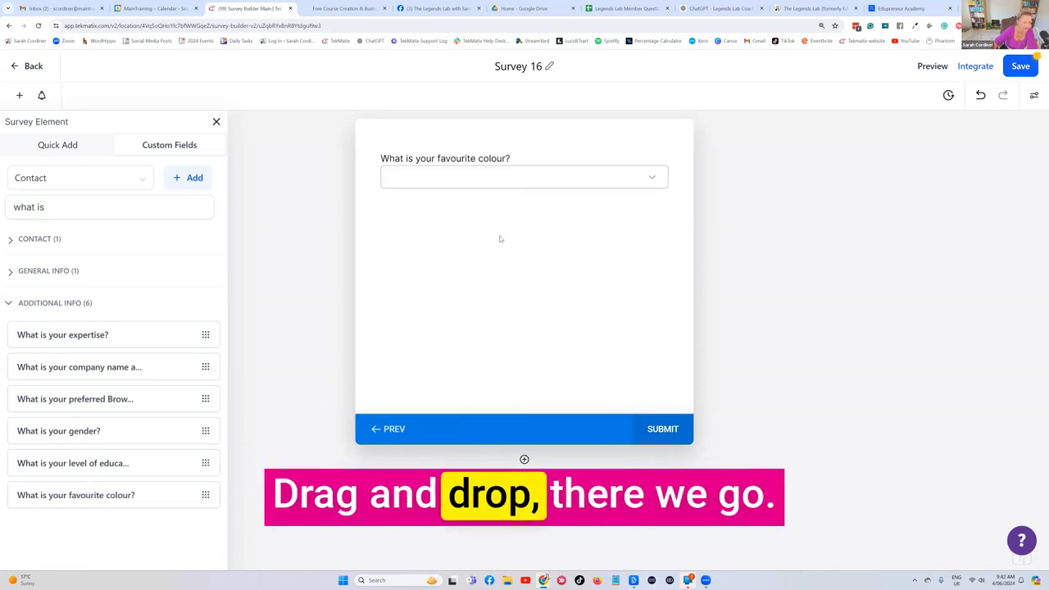
click(652, 179)
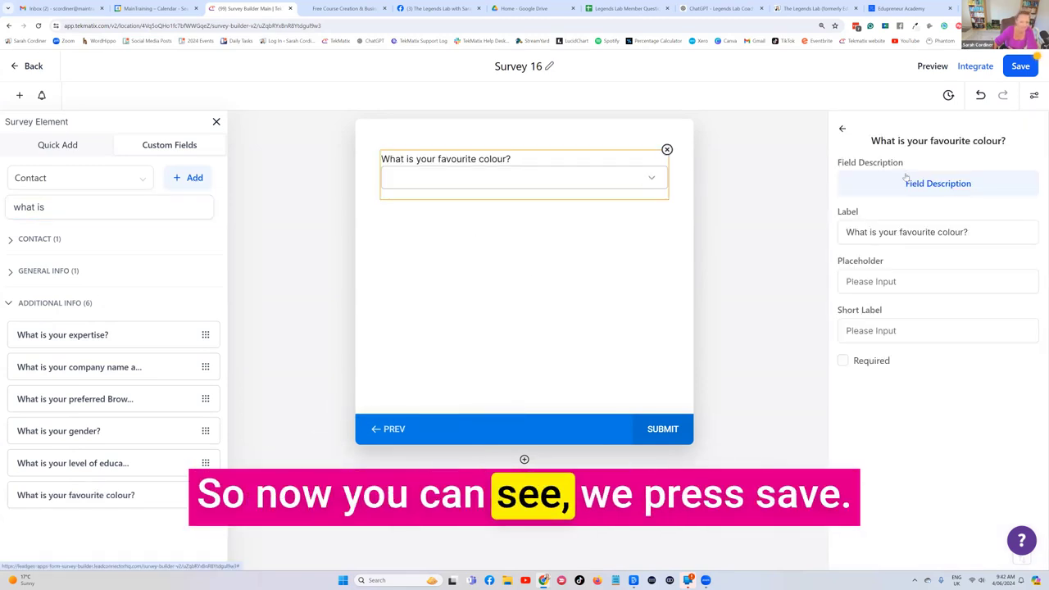
click(1002, 73)
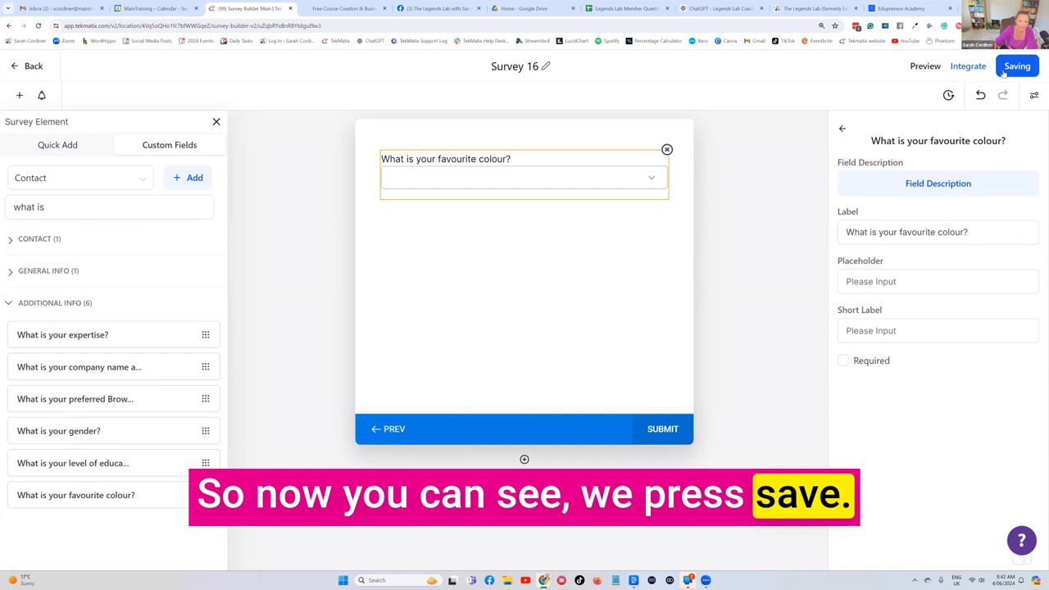
Step: Preview the survey and choose Blue as the test answer to the colour question
click(925, 66)
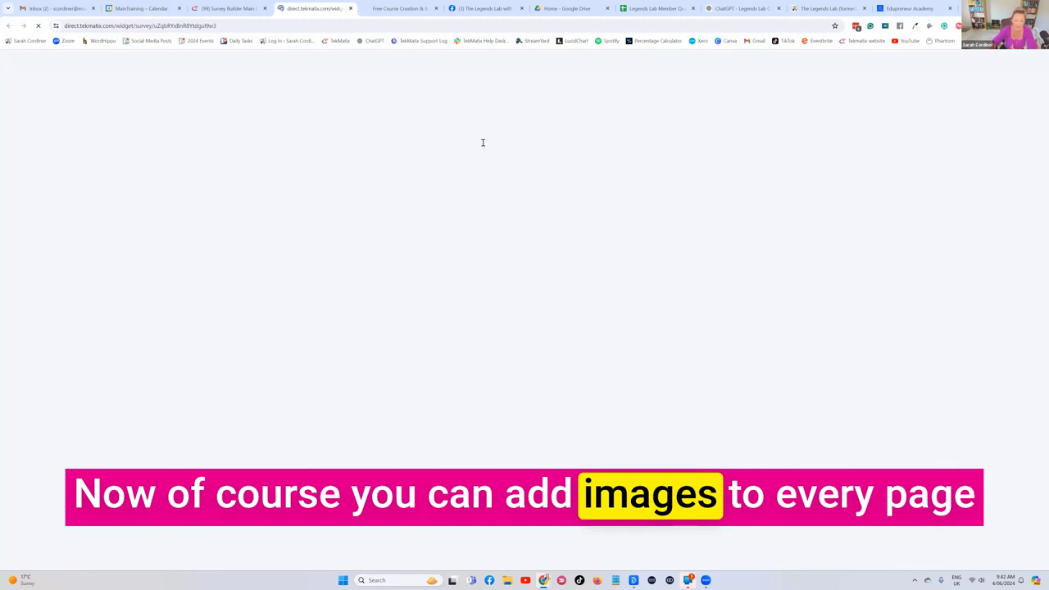
click(610, 215)
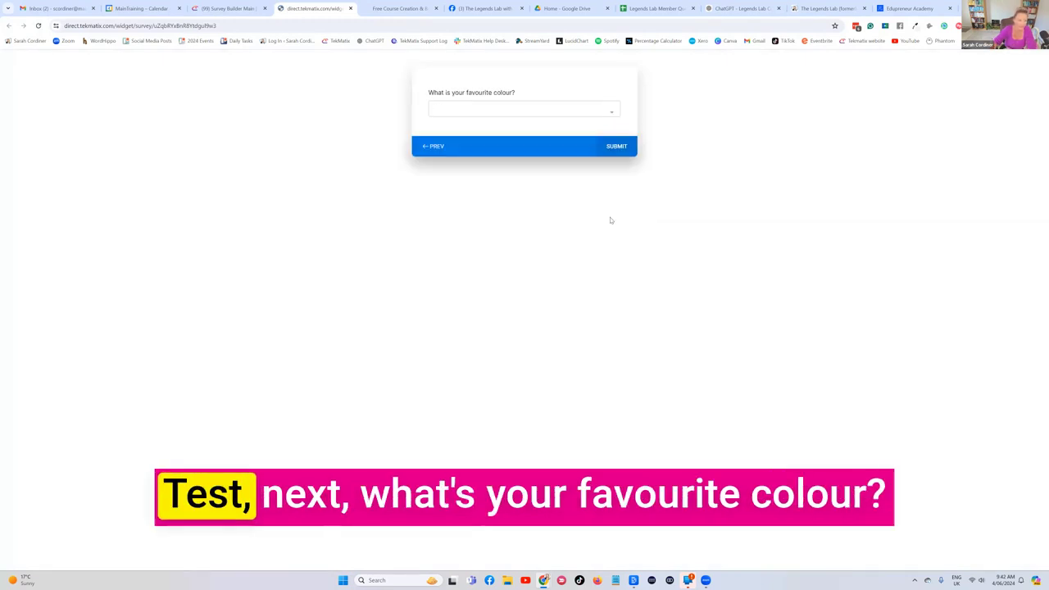
click(610, 113)
click(473, 148)
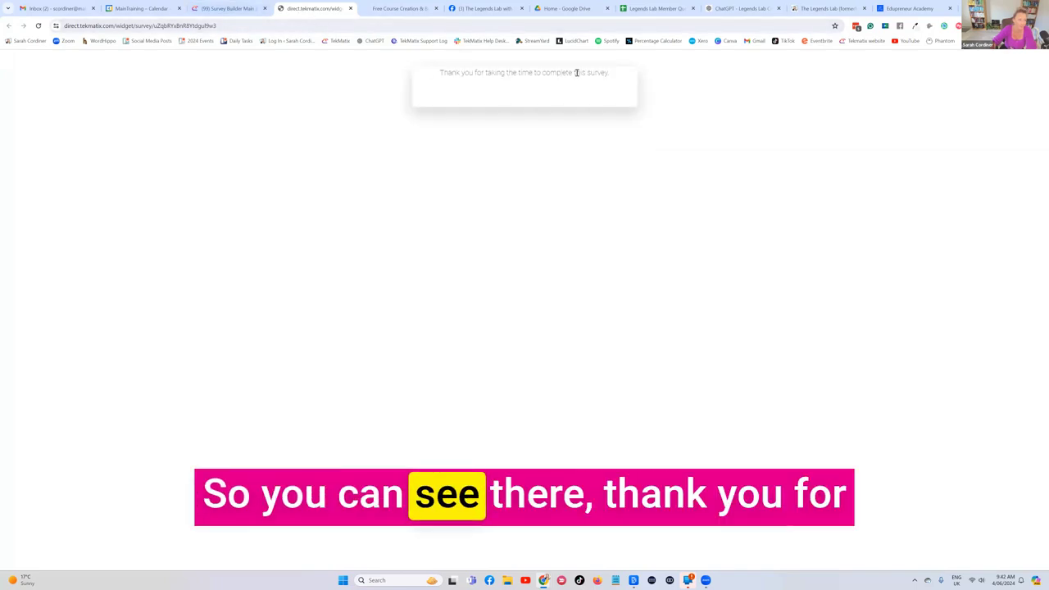
Step: Return to the survey builder and add a blank third slide
key(ctrl+Page_Up)
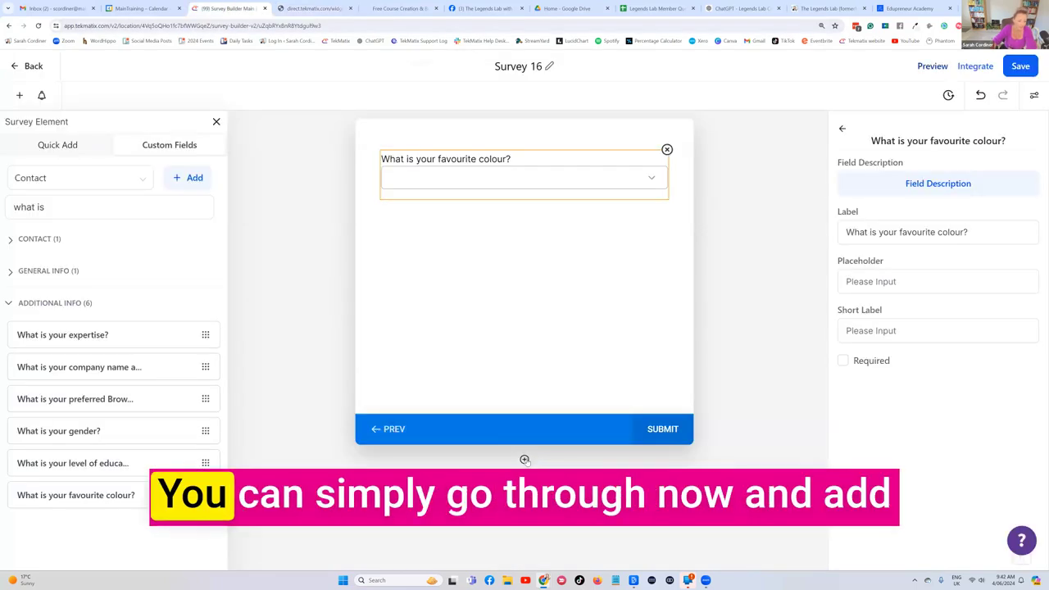
click(524, 459)
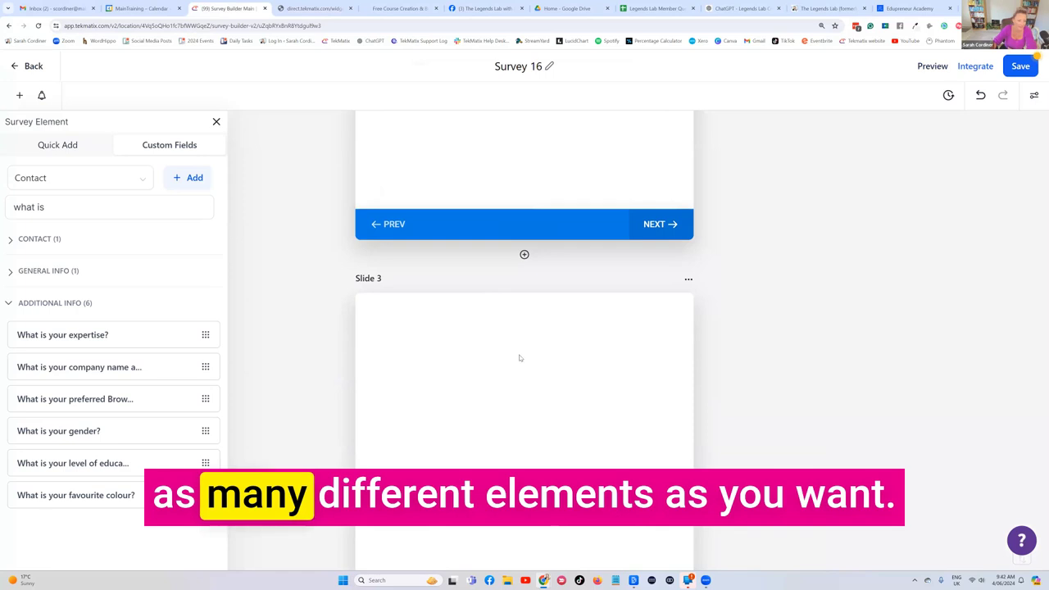
scroll(498, 246, up, 4)
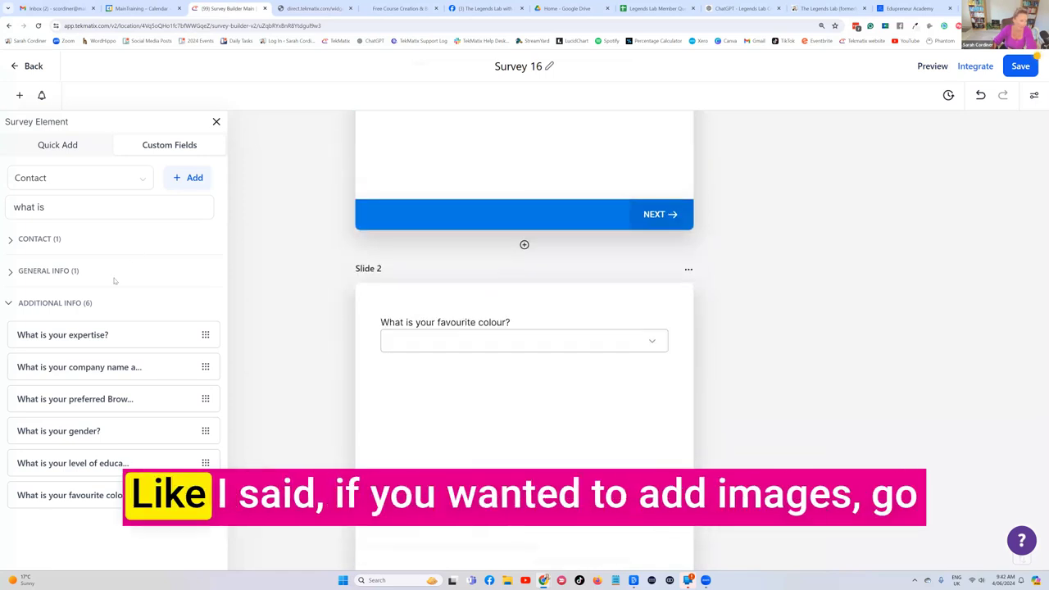
Step: Add an Image block to Slide 2 and upload the Legends Lab Live Bootcamp image
click(57, 147)
scroll(82, 361, down, 3)
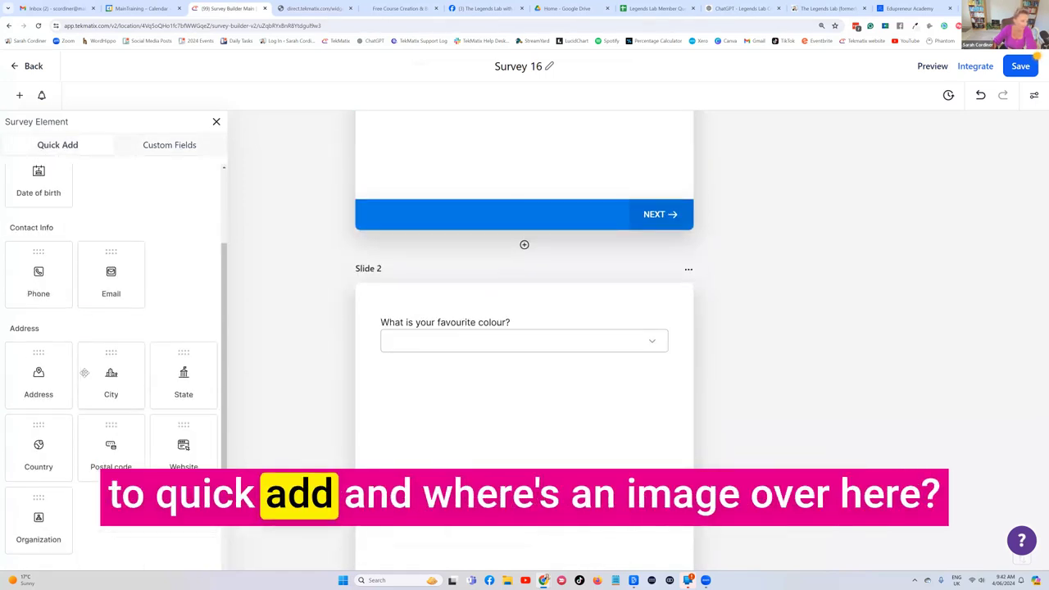
scroll(90, 327, up, 1)
scroll(98, 316, down, 1)
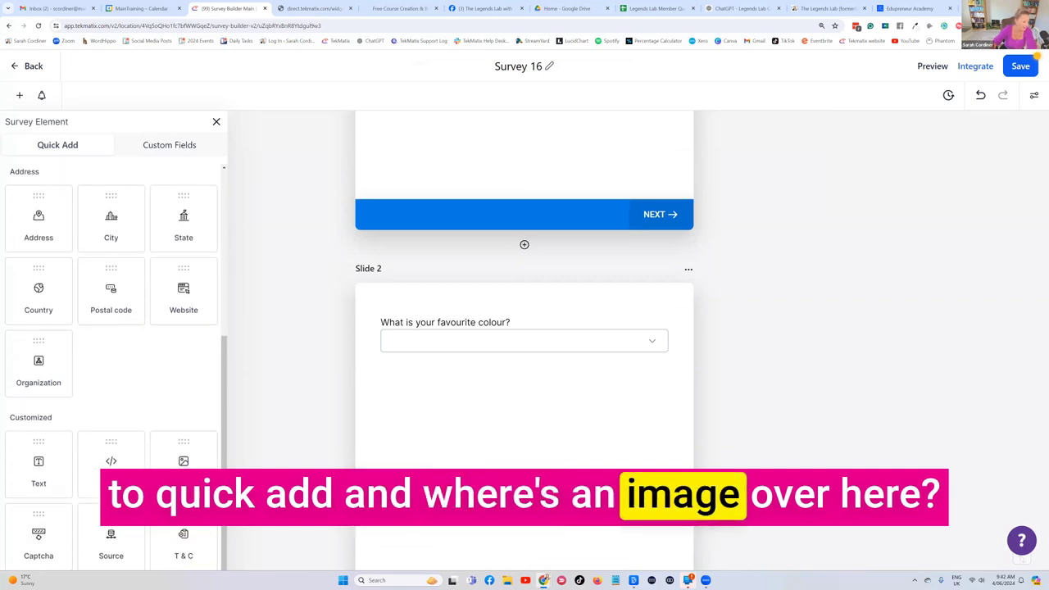
drag(184, 469, 463, 352)
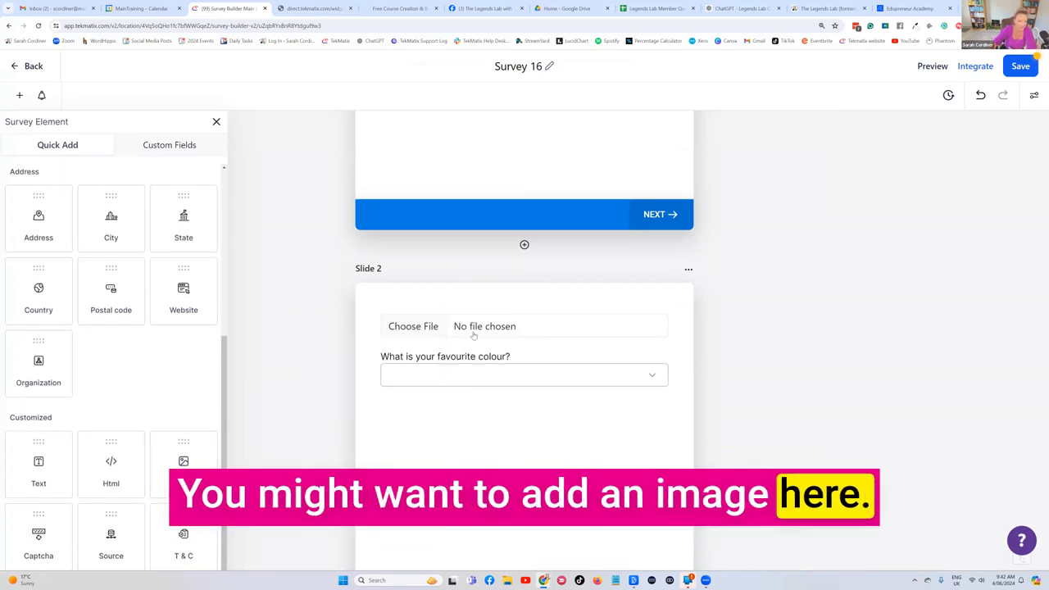
click(471, 335)
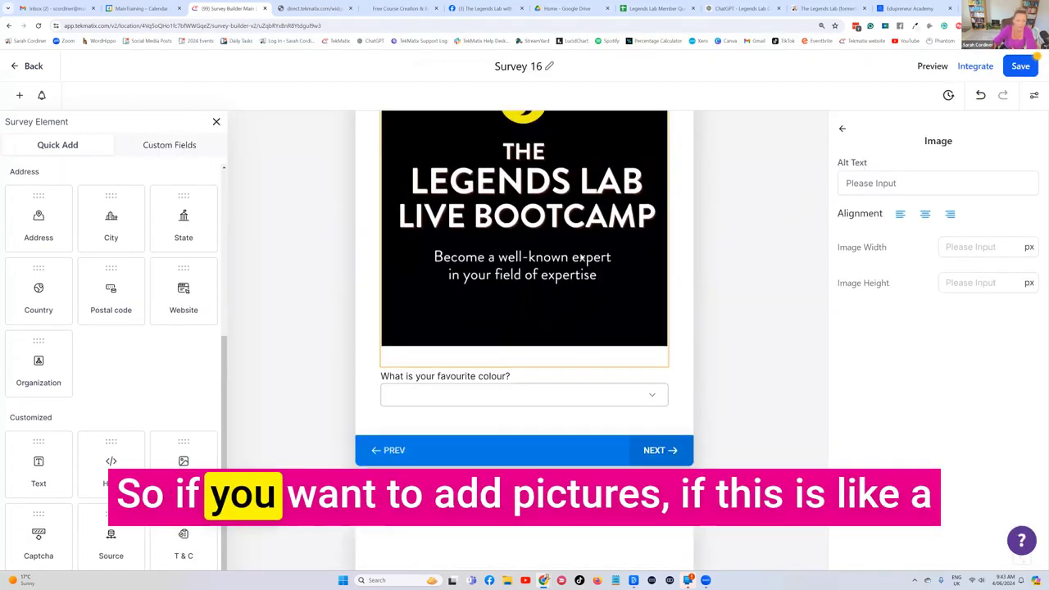
scroll(604, 237, down, 1)
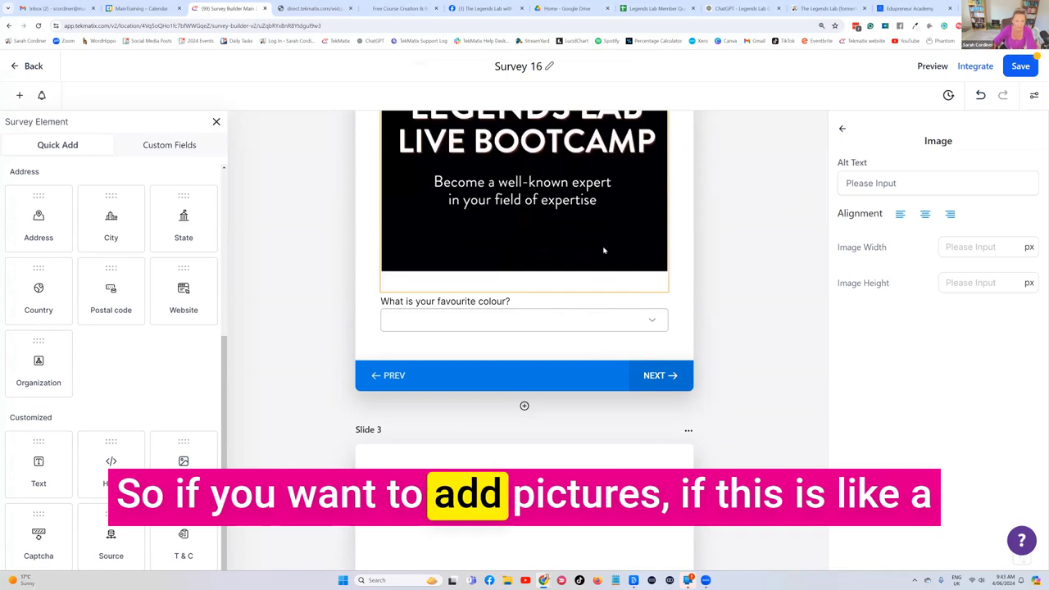
scroll(604, 237, up, 2)
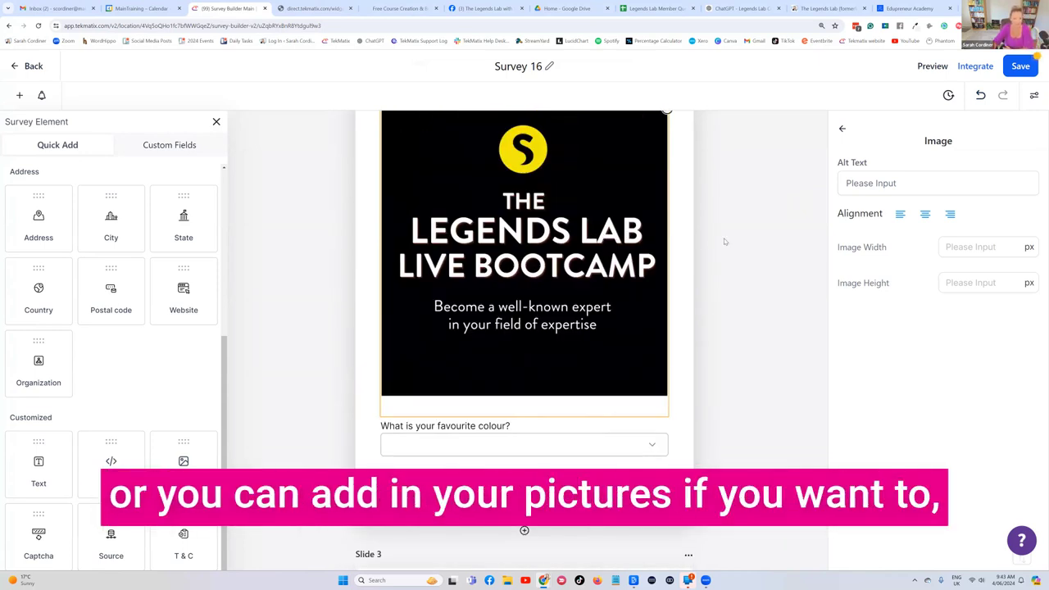
scroll(695, 235, down, 3)
scroll(567, 205, up, 3)
scroll(567, 205, down, 5)
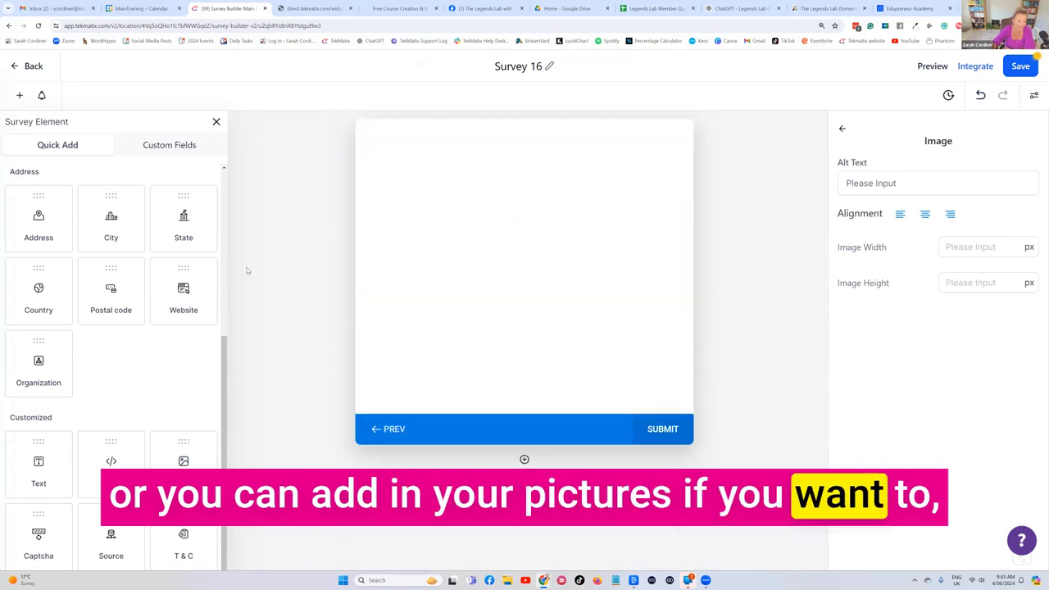
Step: Create a Monetary field 'How much is oyour household income' in Additional Info
click(174, 144)
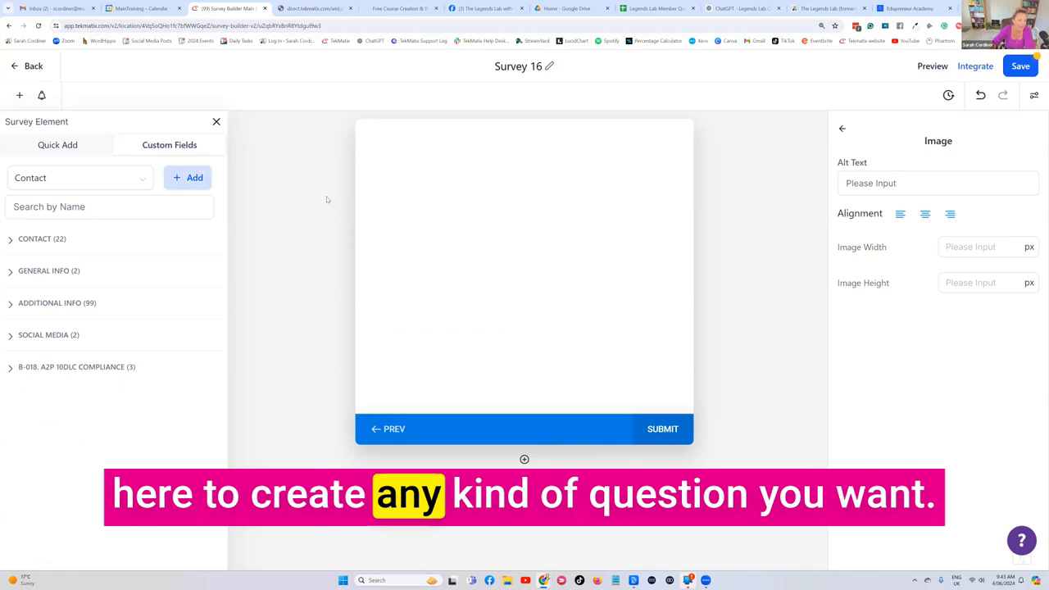
click(187, 178)
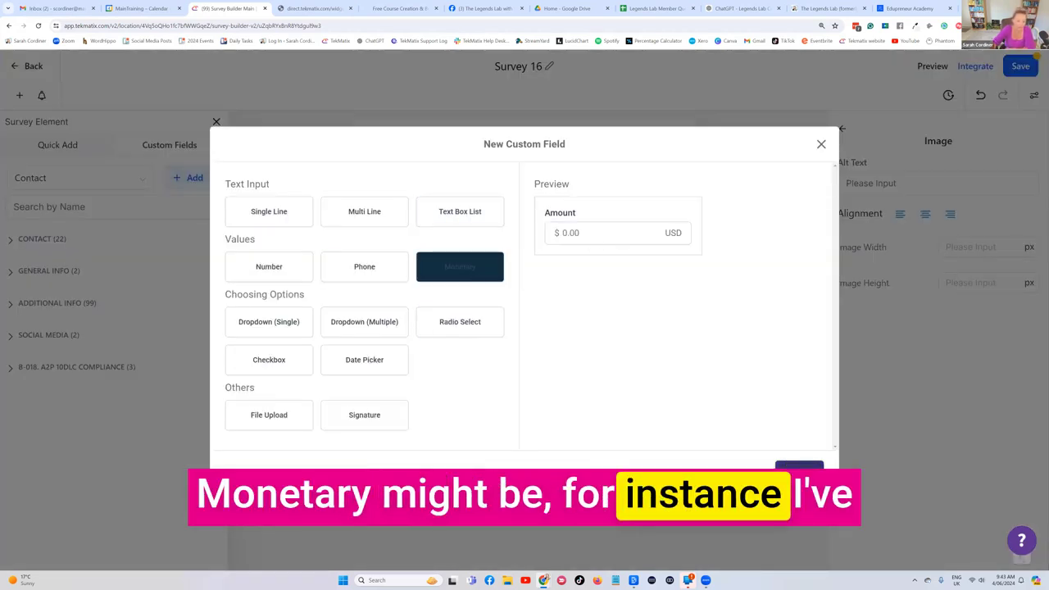
click(798, 466)
click(314, 282)
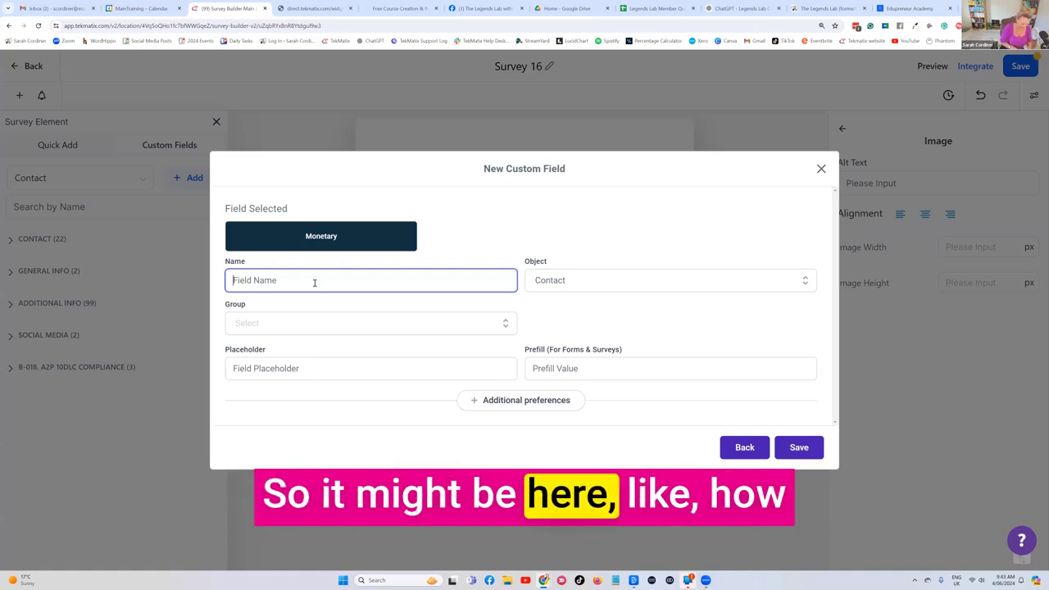
text(ow much is)
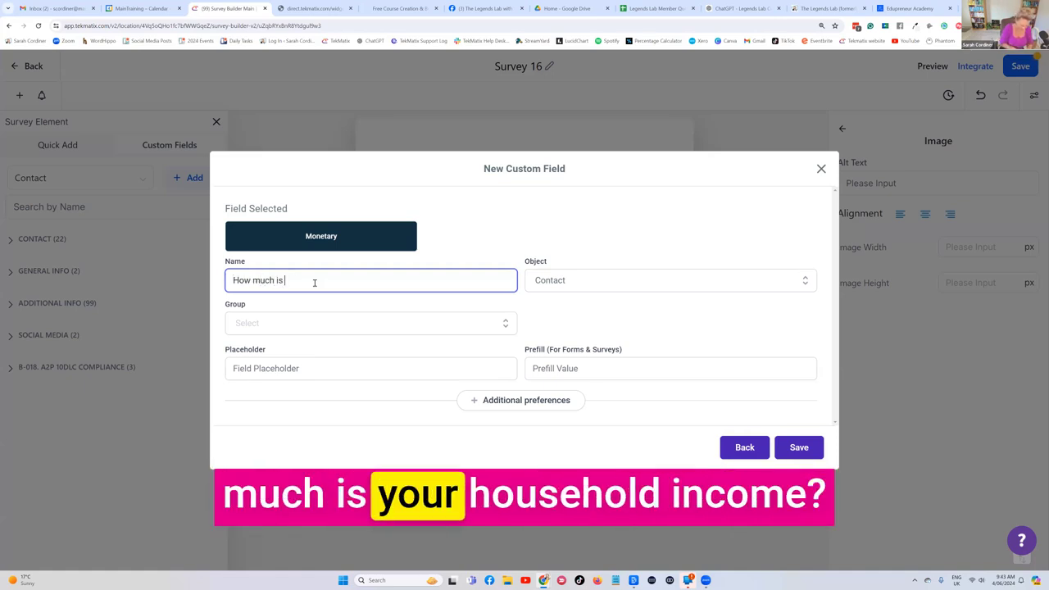
text( oyour house)
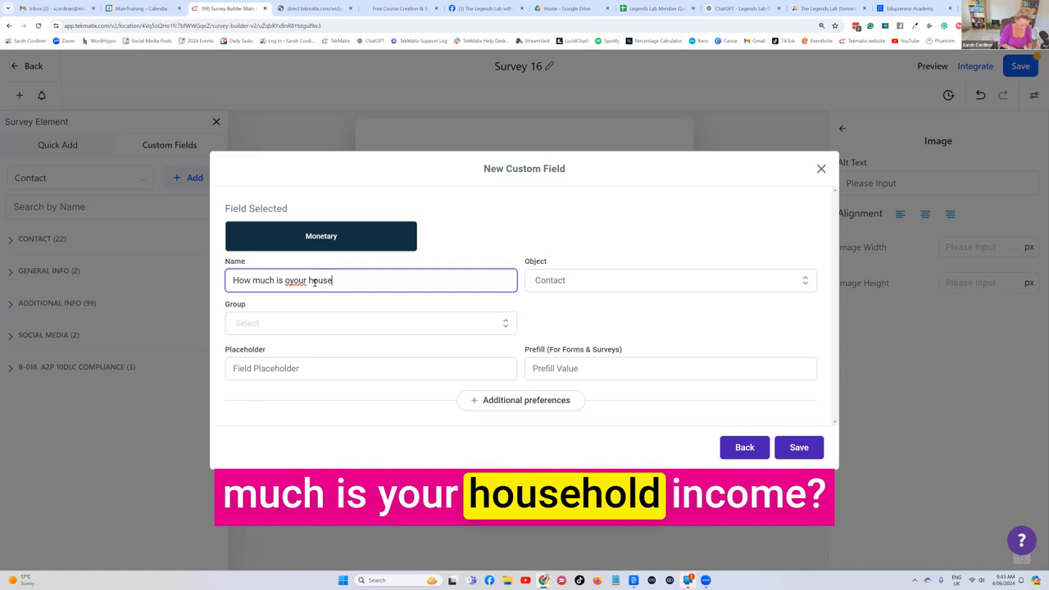
text(hold income)
click(274, 325)
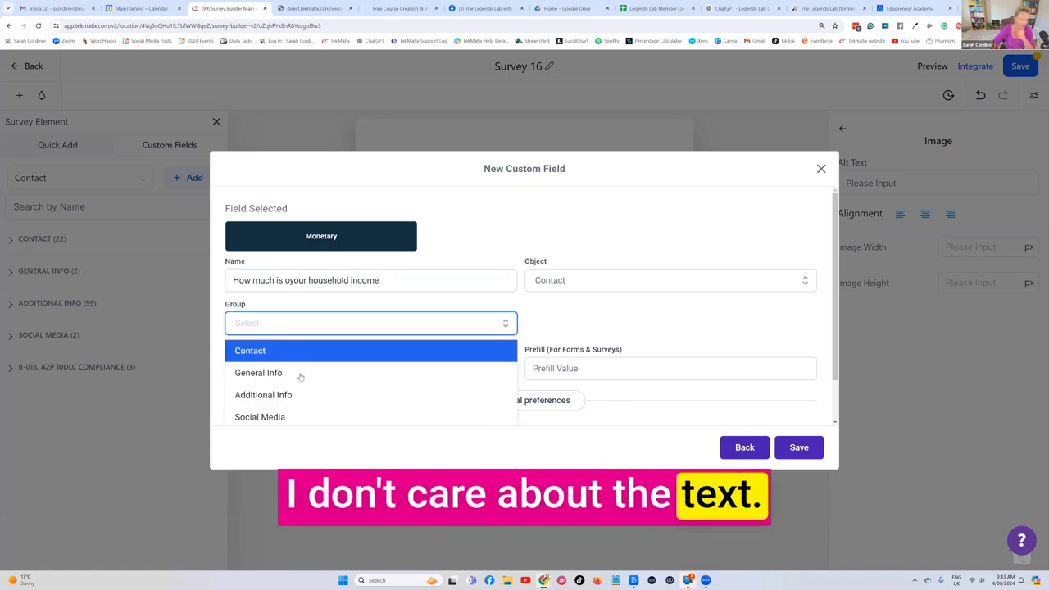
click(288, 397)
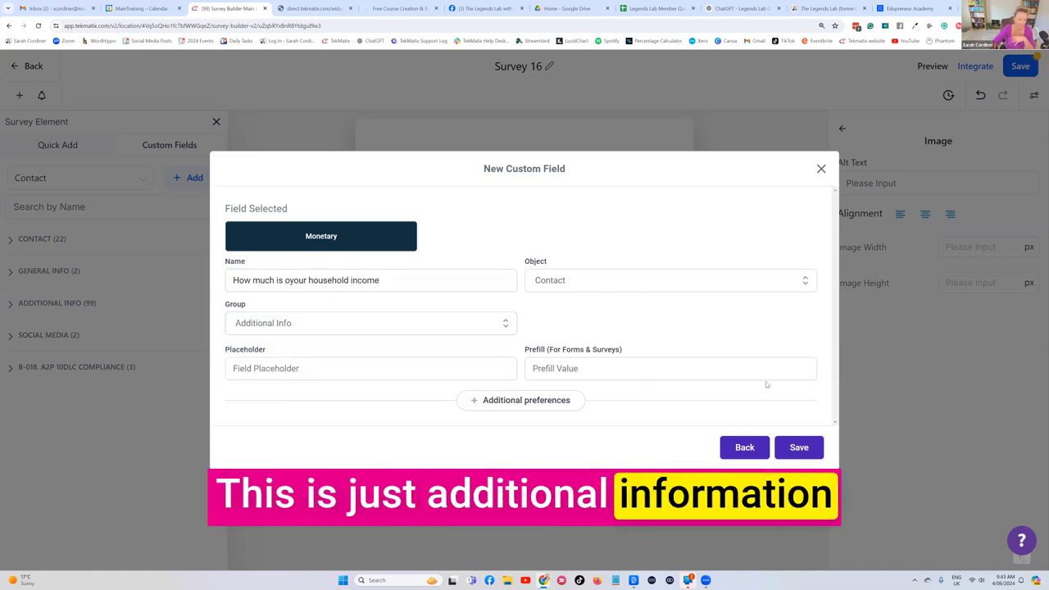
click(799, 447)
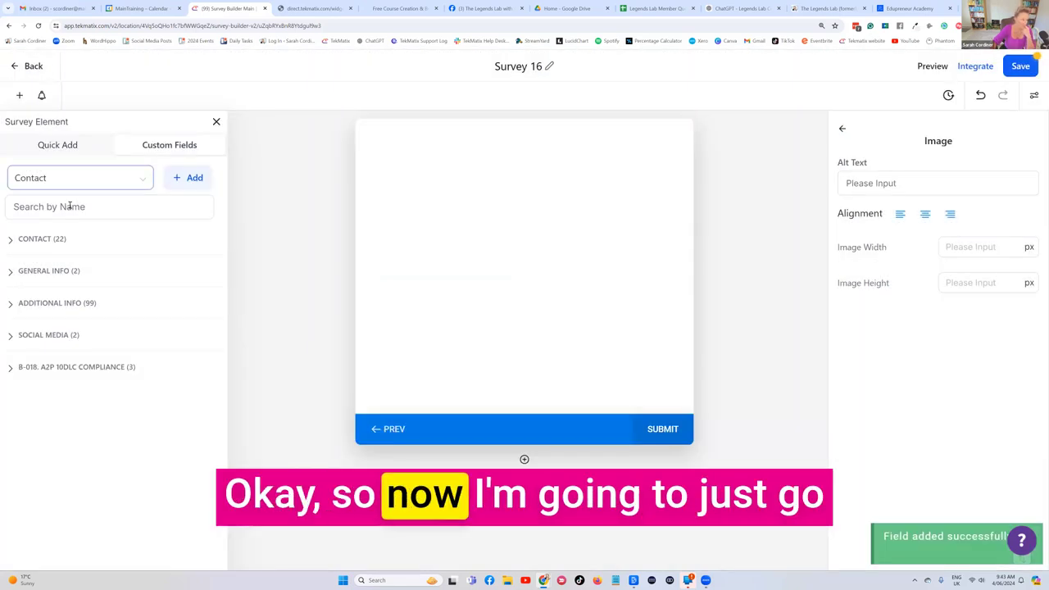
click(58, 208)
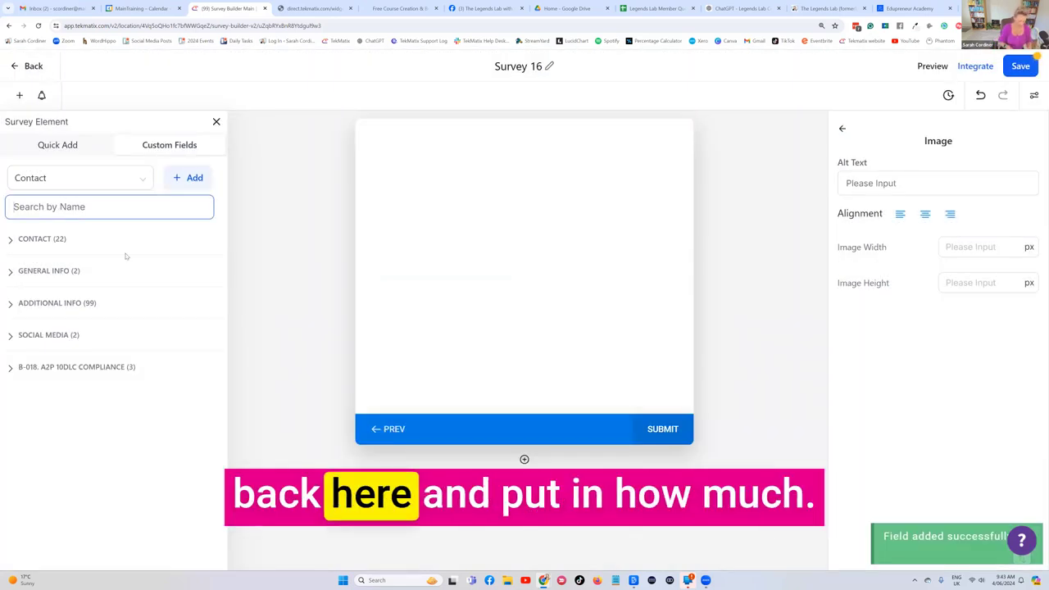
Step: Search 'ho', drop the household income field onto Slide 3, and save
text(how muc)
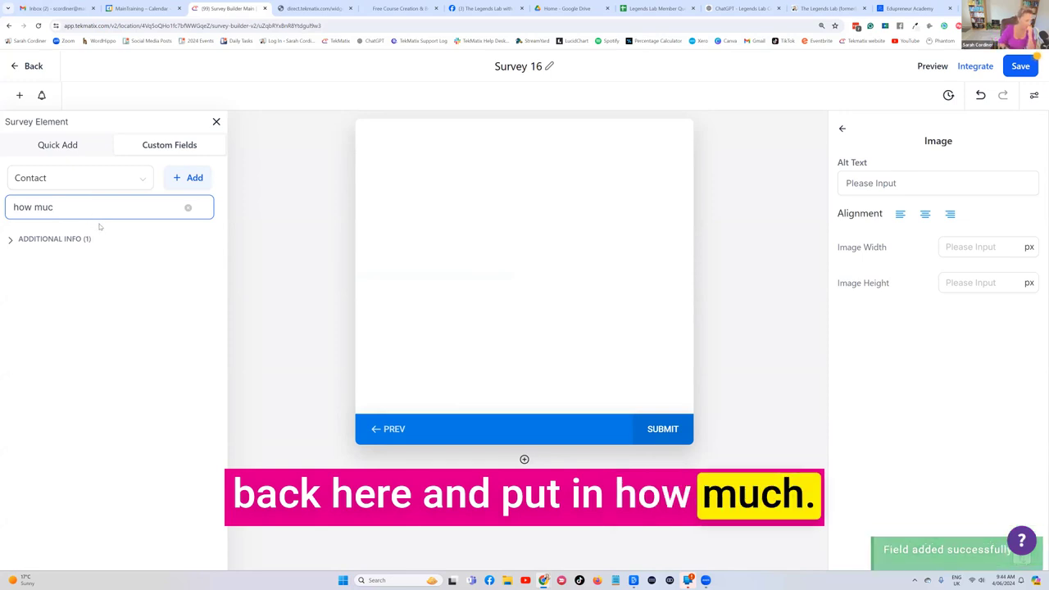
drag(80, 270, 477, 227)
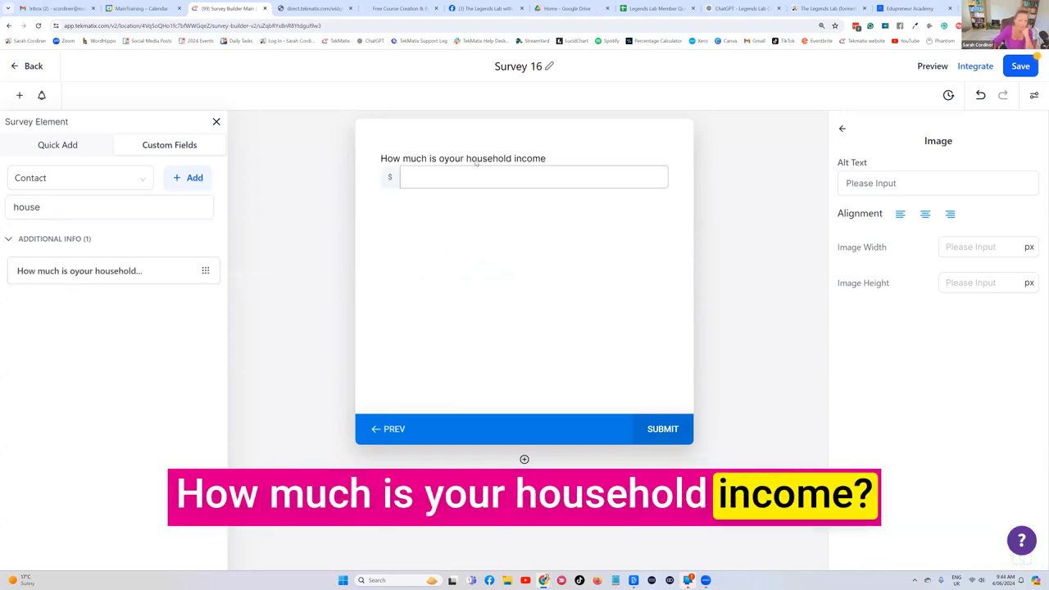
click(1017, 67)
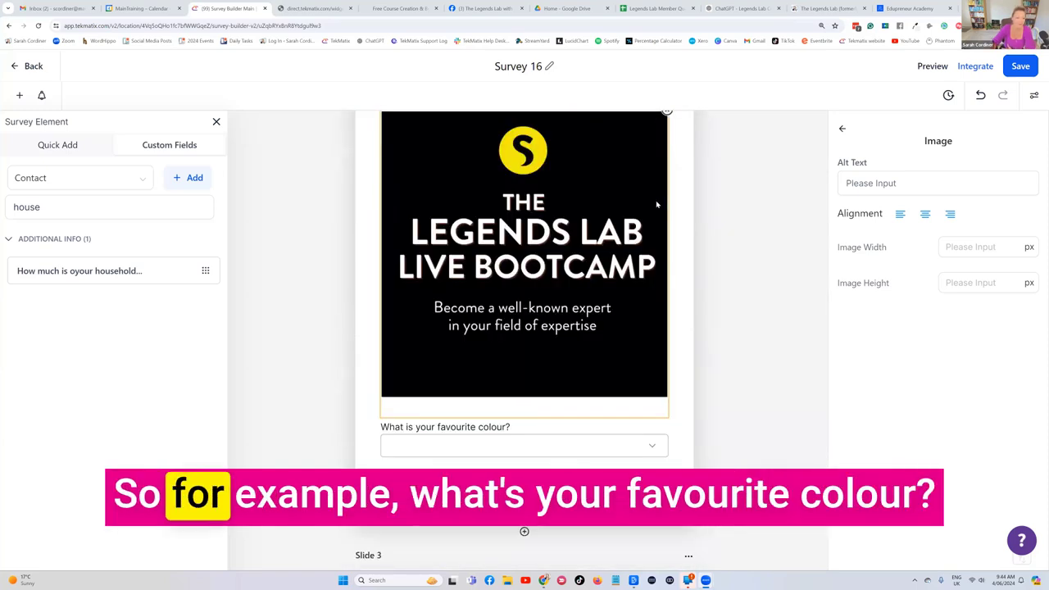
Step: Tick Required on the colour question's properties, then bring up Slide 2's options menu
click(487, 442)
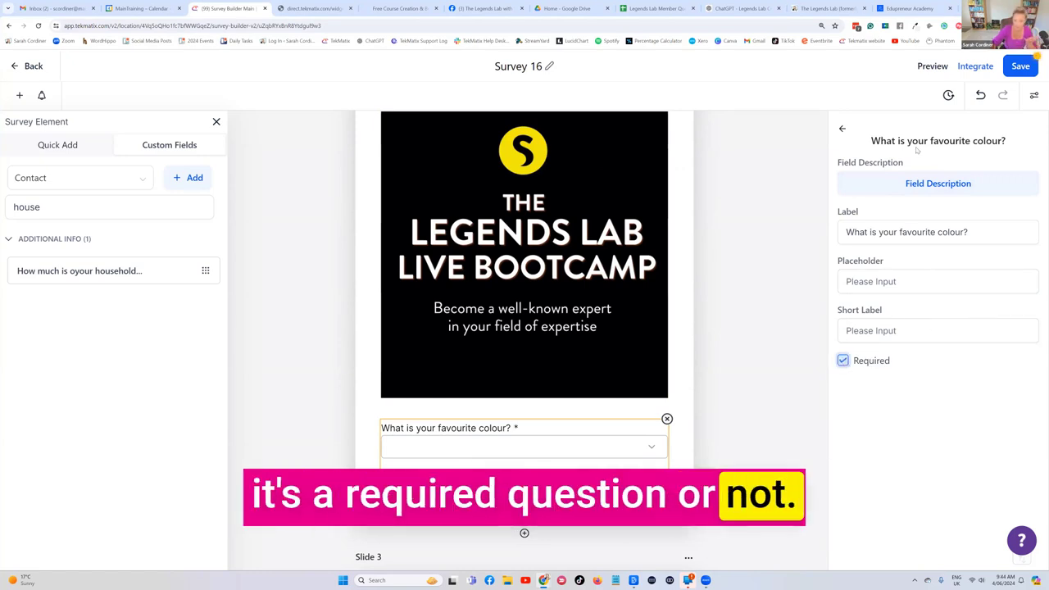
scroll(562, 347, up, 2)
click(689, 195)
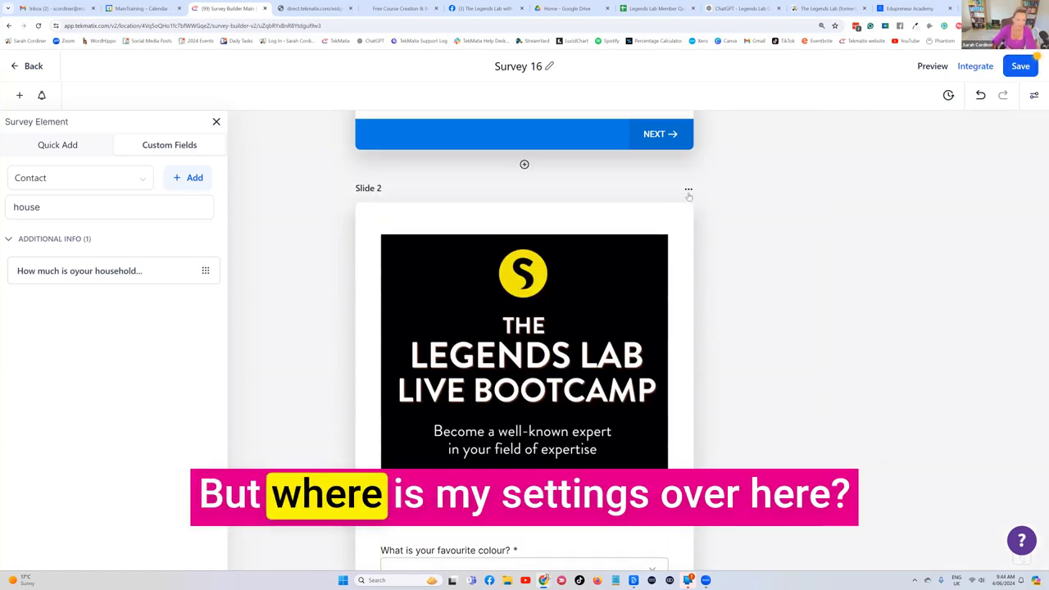
click(698, 152)
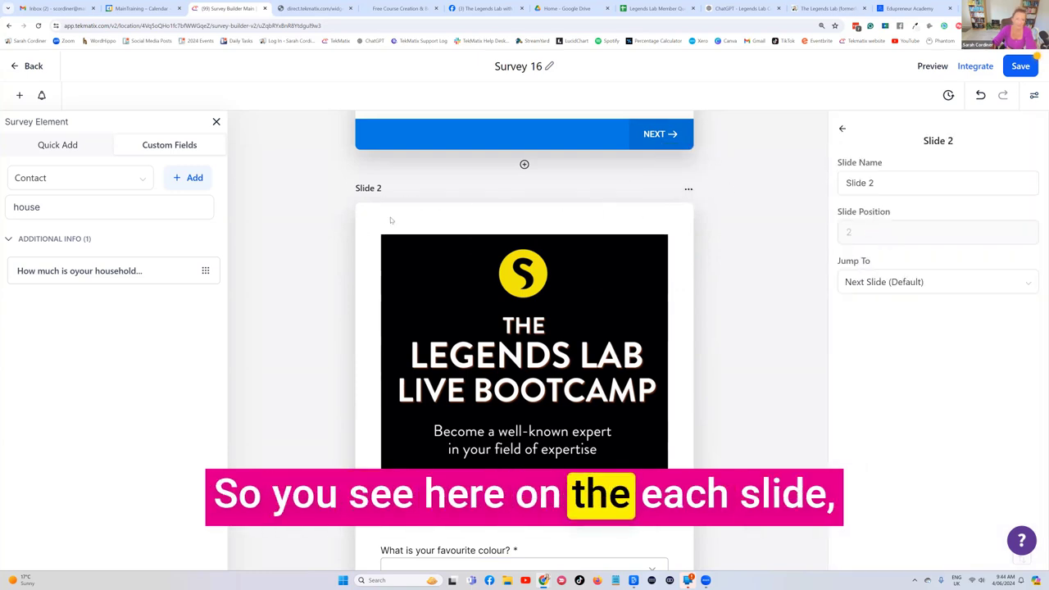
scroll(390, 220, up, 1)
scroll(656, 213, down, 1)
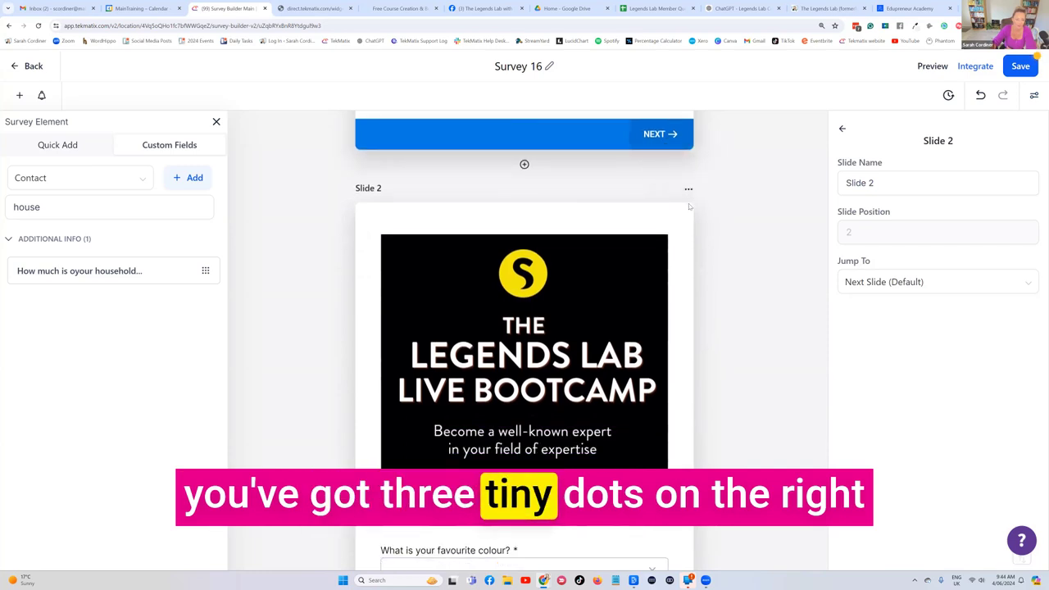
click(689, 189)
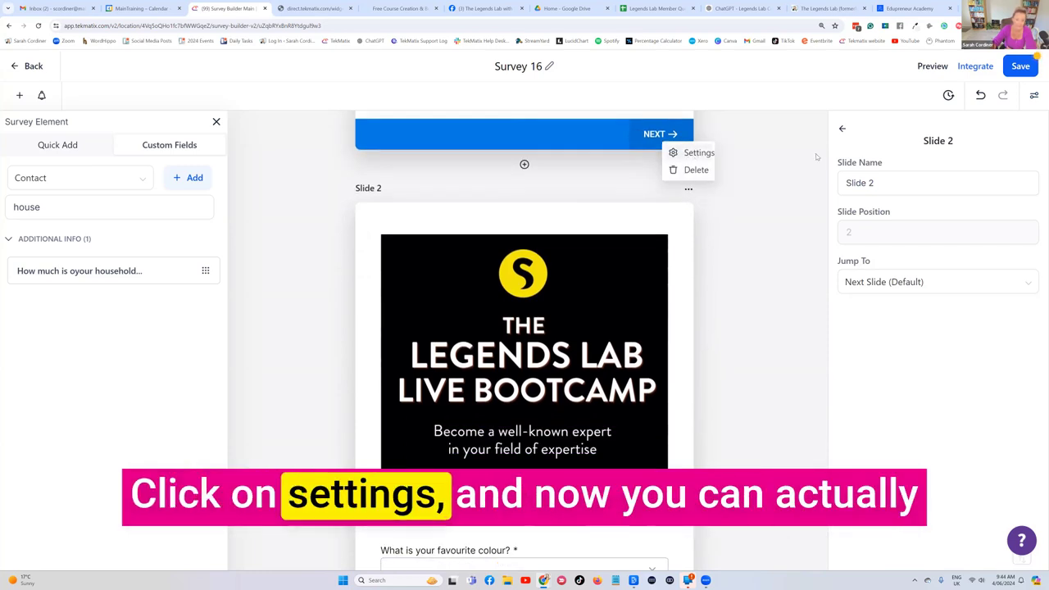
click(975, 288)
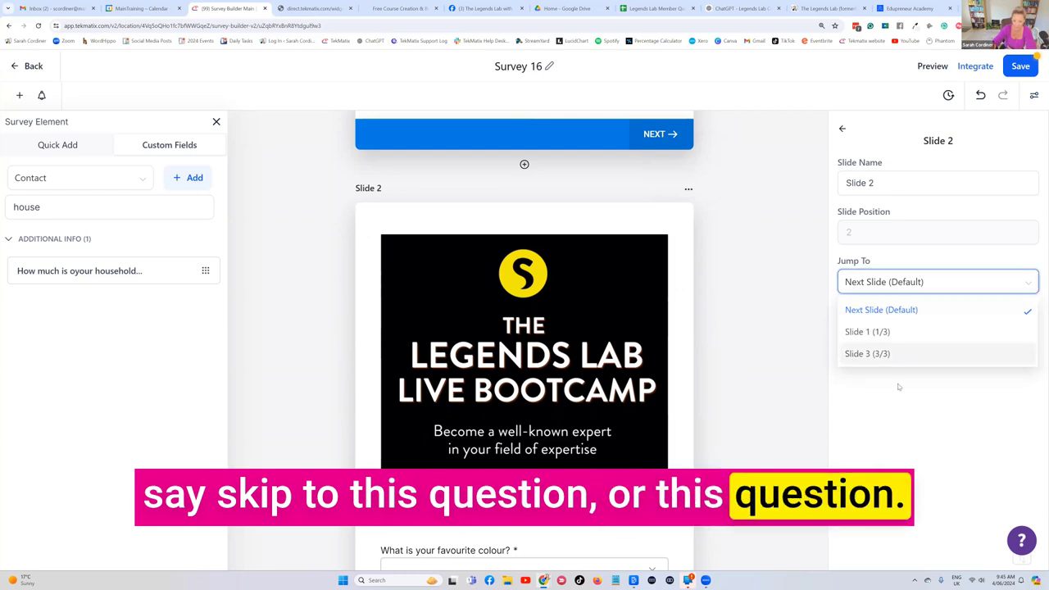
click(849, 144)
click(841, 131)
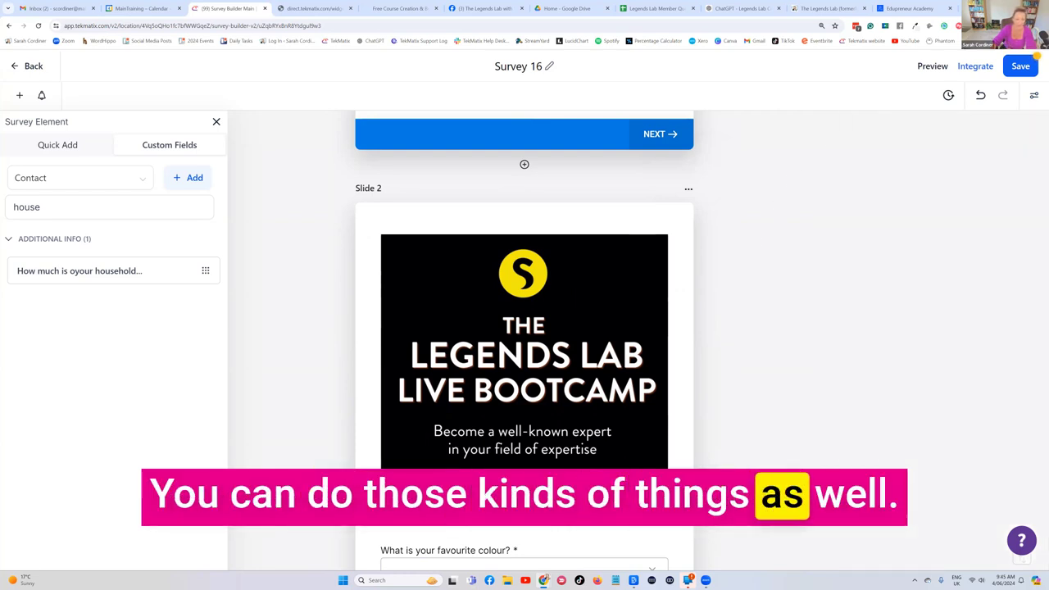
scroll(746, 331, down, 1)
scroll(746, 331, down, 5)
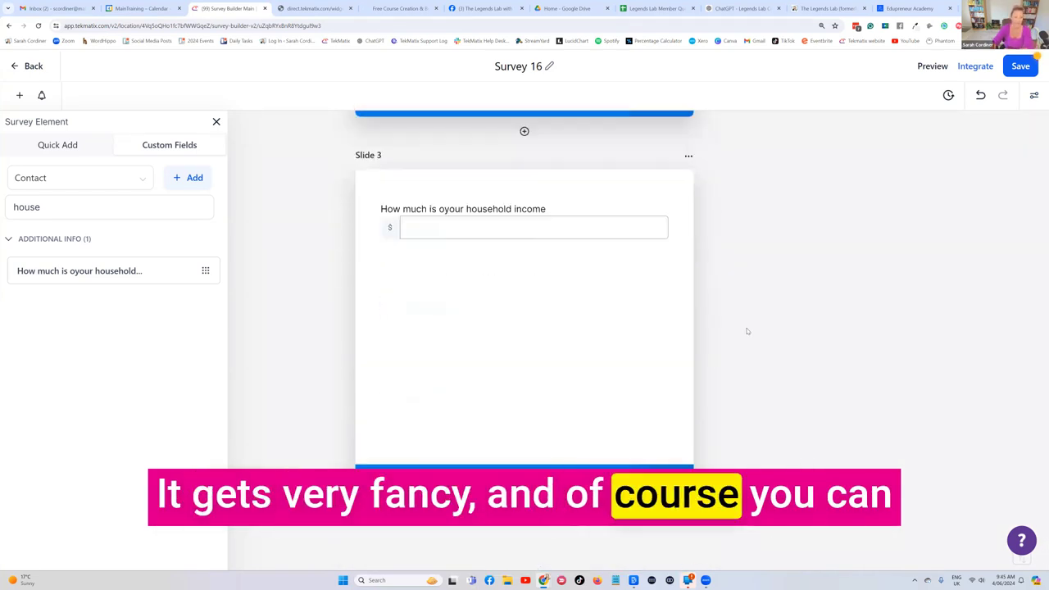
scroll(747, 331, down, 1)
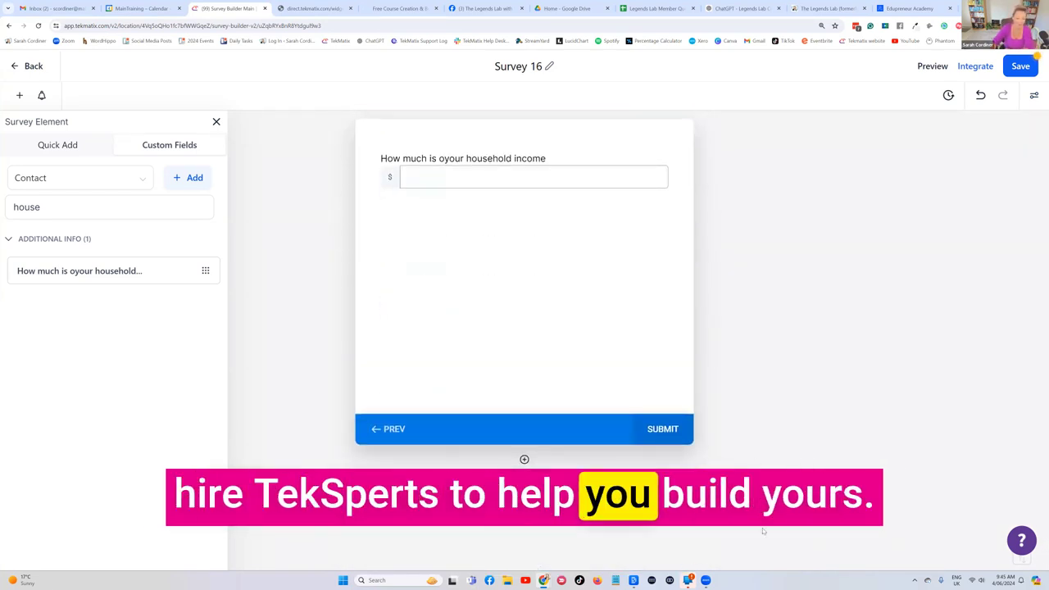